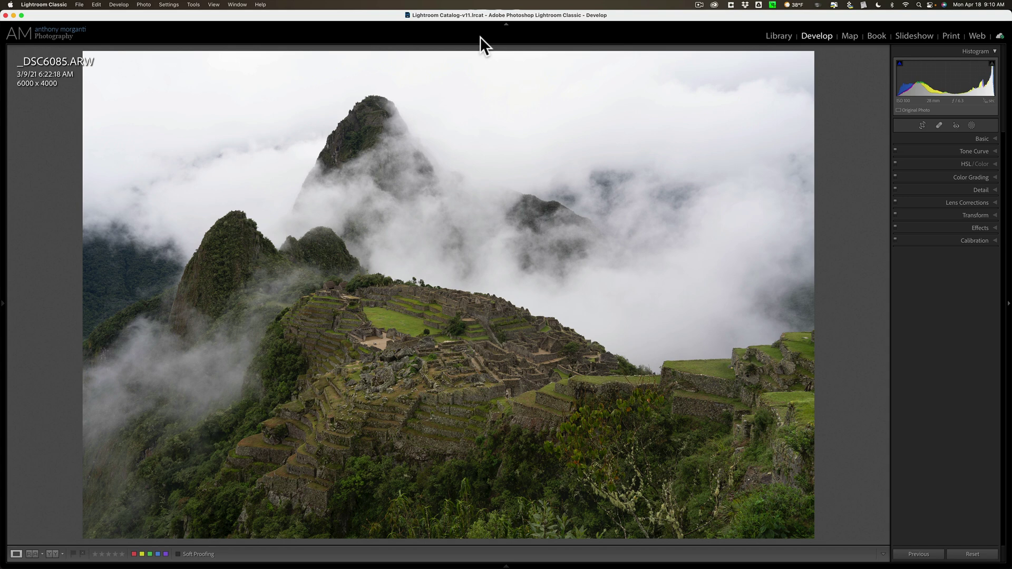
Show the filmstrip and create a virtual copy, _DSC6085.ARW Copy 1, of the photo
{"action": "key", "text": "F6"}
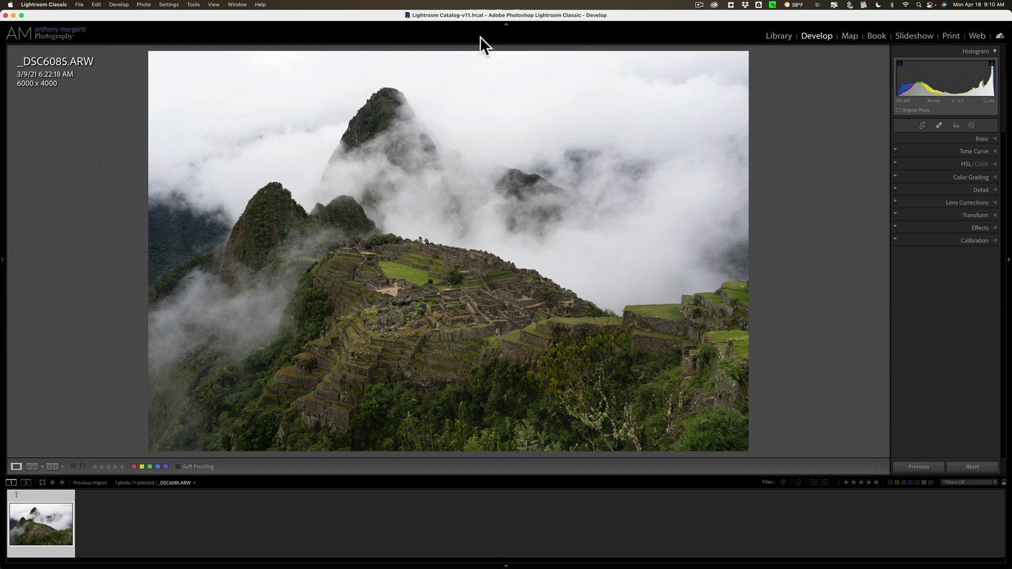
{"action": "key", "text": "super"}
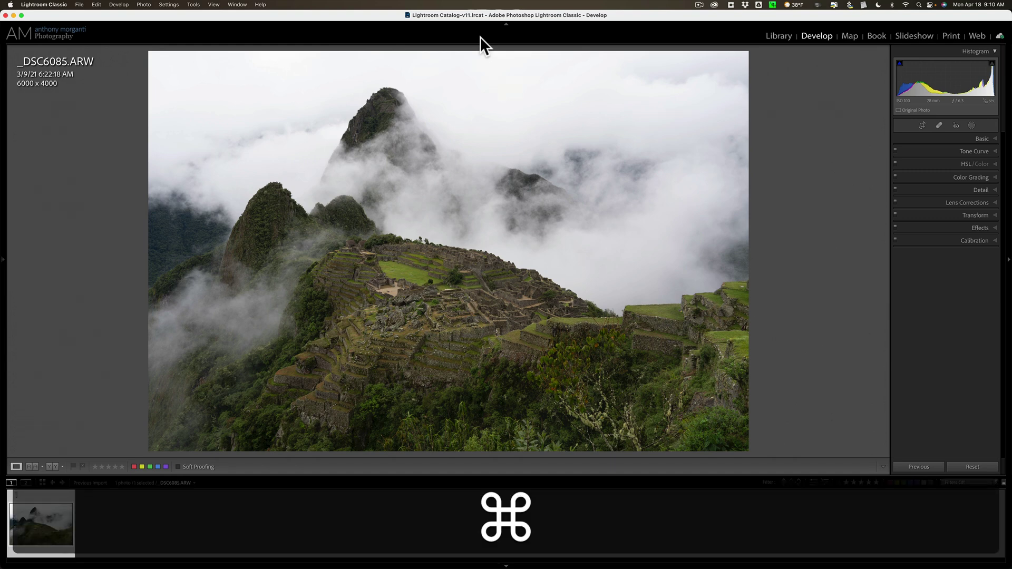
{"action": "key", "text": "super+apostrophe"}
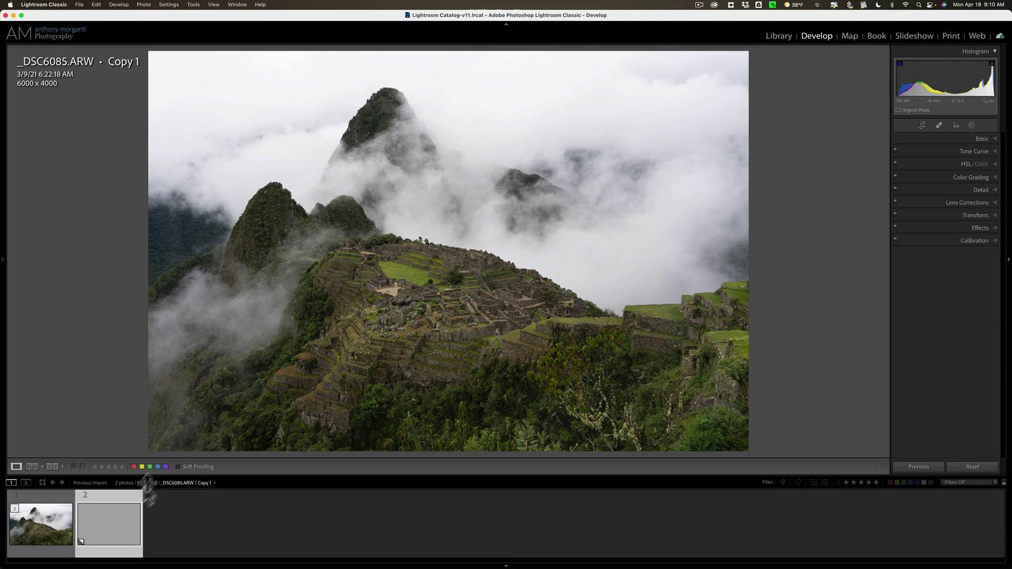
Flip between the original and Copy 1 thumbnails, ending on the original photo
{"action": "left_click", "coordinate": [60, 518]}
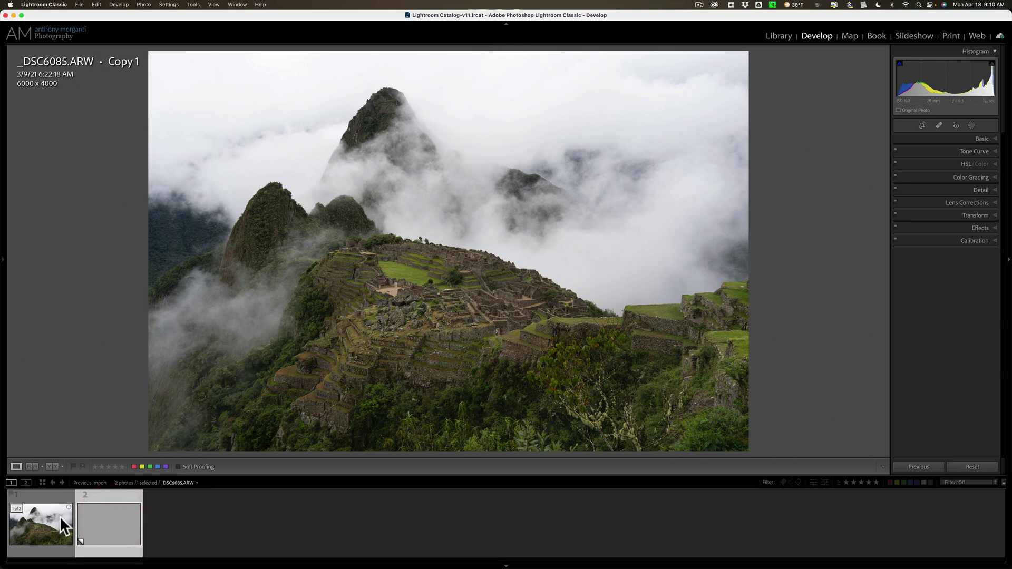
{"action": "left_click", "coordinate": [115, 519]}
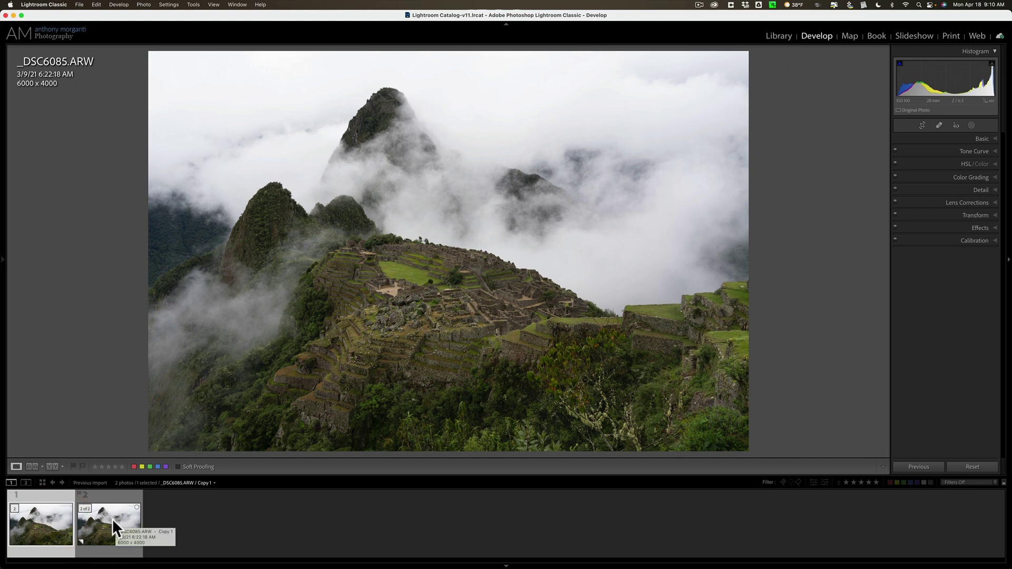
{"action": "left_click", "coordinate": [55, 517]}
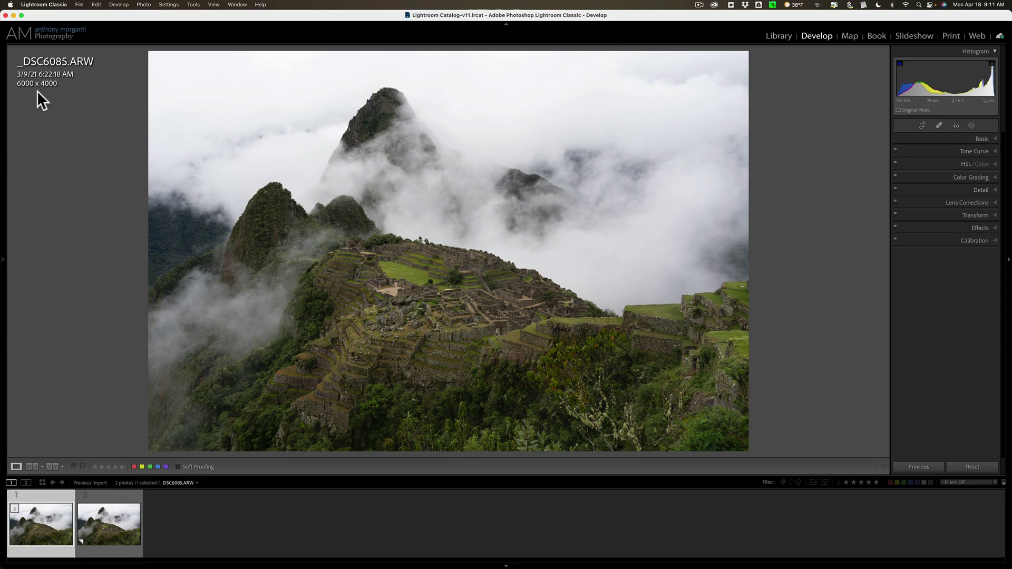
{"action": "left_click", "coordinate": [103, 517]}
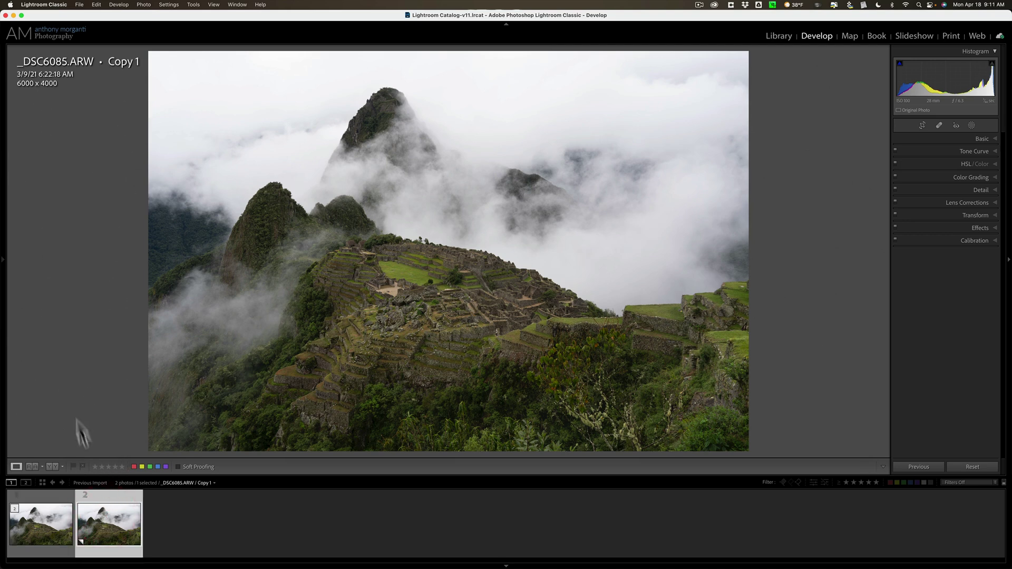
{"action": "left_click", "coordinate": [49, 511]}
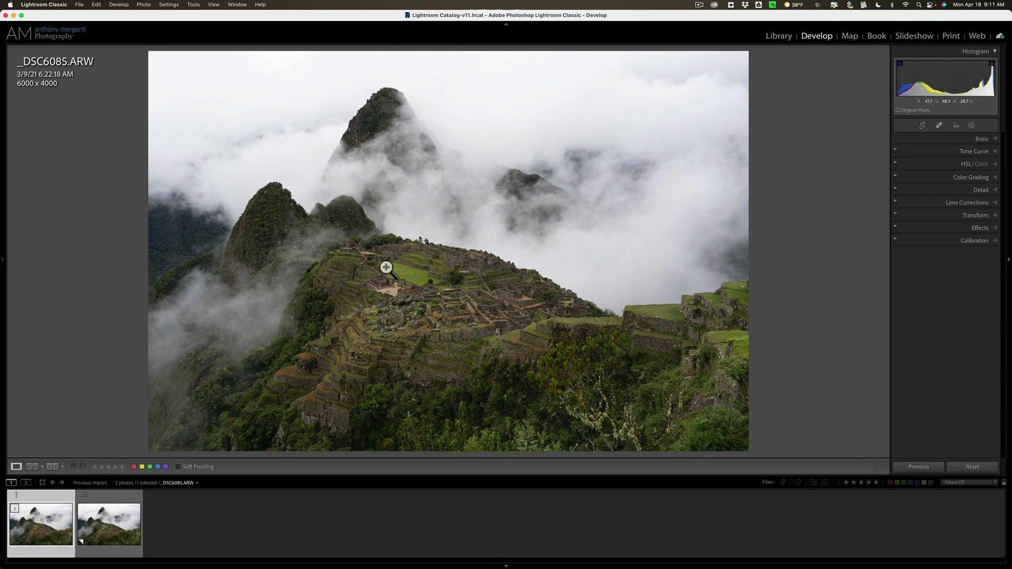
Hide the filmstrip and, in the Basic panel, set Highlights to −100 and Shadows to +63
{"action": "key", "text": "F6"}
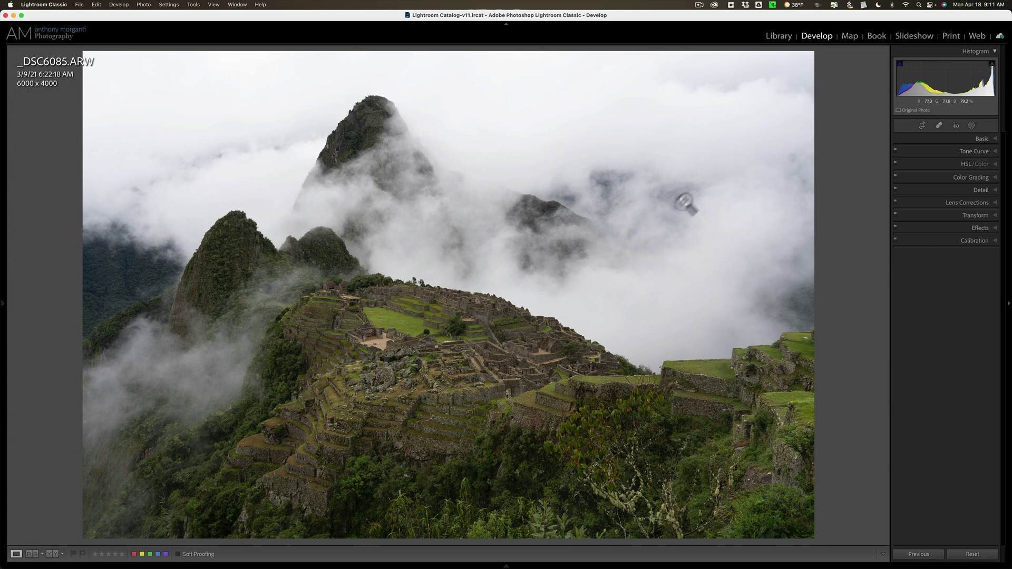
{"action": "left_click", "coordinate": [979, 137]}
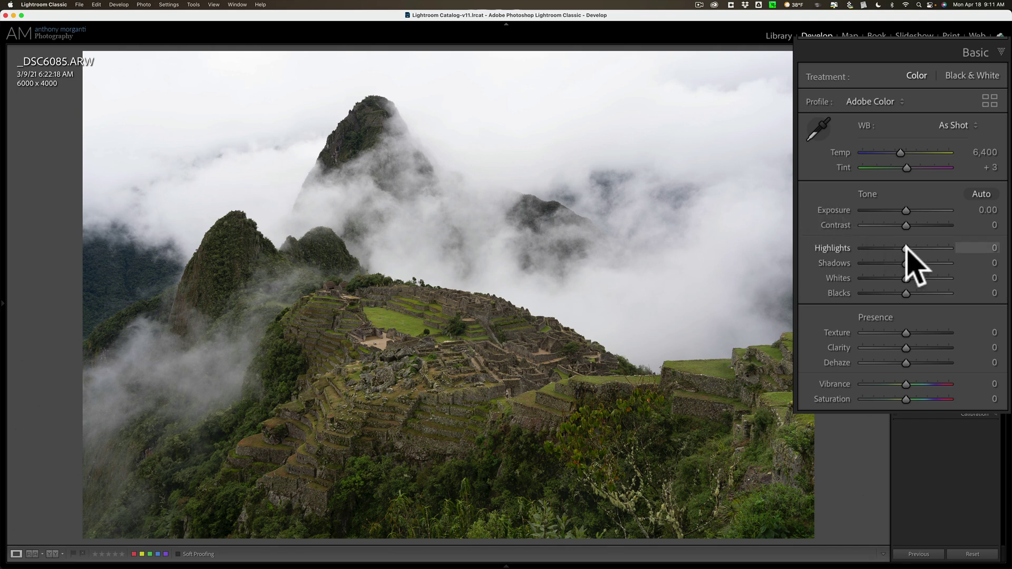
{"action": "left_click_drag", "start_coordinate": [904, 246], "coordinate": [857, 246]}
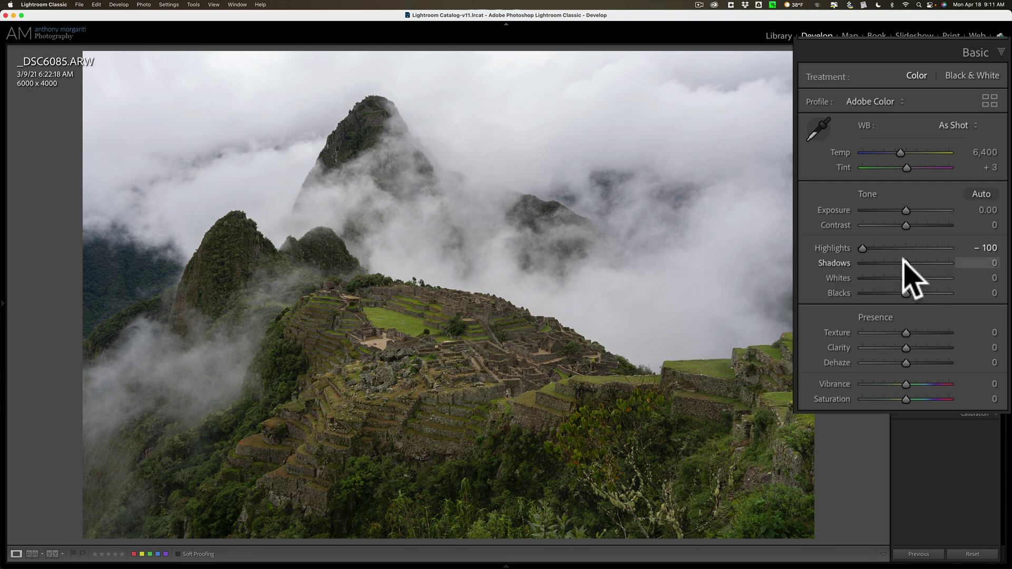
{"action": "left_click_drag", "start_coordinate": [904, 260], "coordinate": [927, 259]}
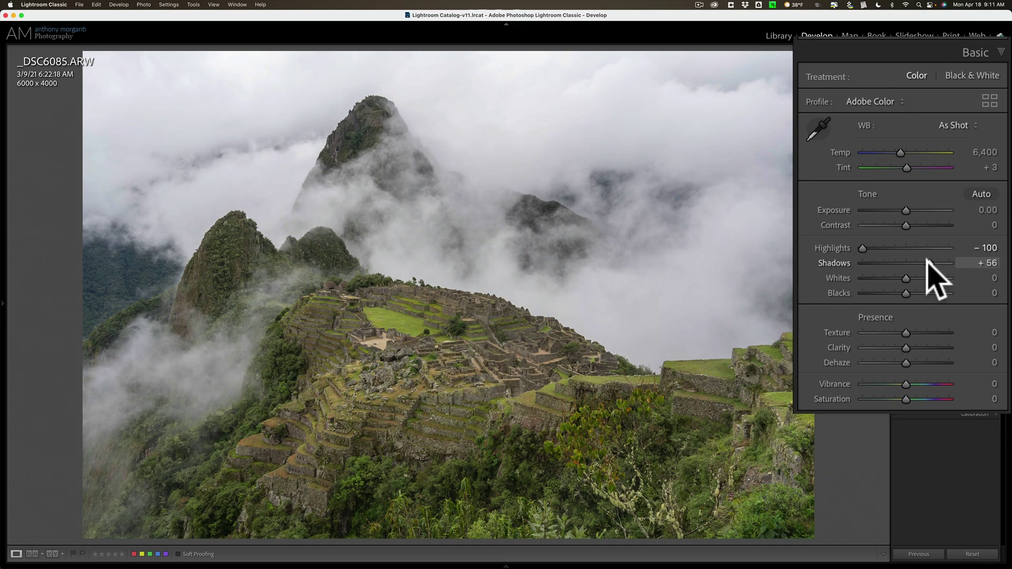
{"action": "left_click_drag", "start_coordinate": [927, 260], "coordinate": [930, 260]}
Drag Whites with the Option clipping preview shown, settling at +18 just short of clipping
{"action": "key", "text": "alt"}
{"action": "left_click", "coordinate": [906, 278], "text": "alt"}
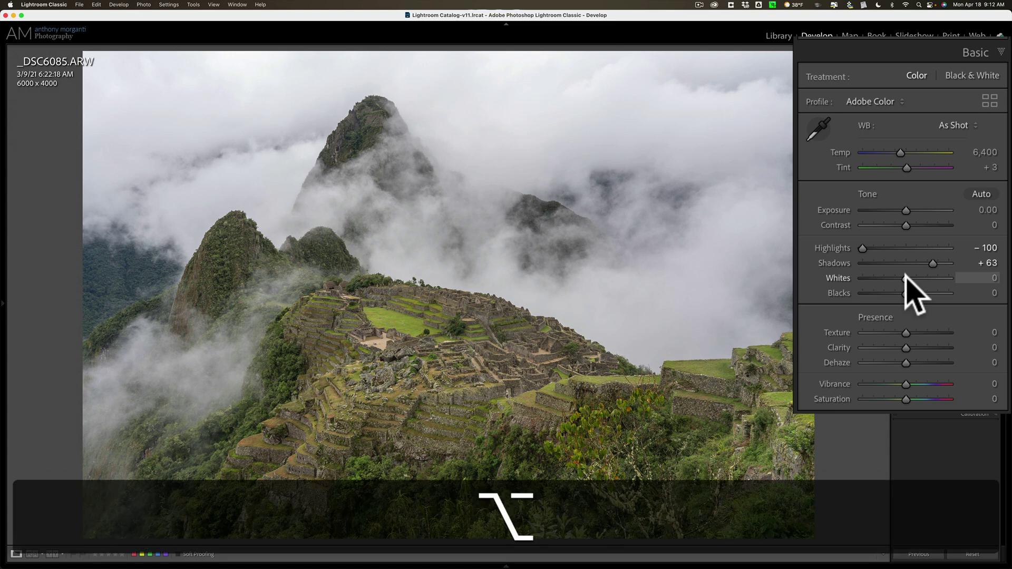
{"action": "left_click_drag", "start_coordinate": [906, 278], "coordinate": [924, 278]}
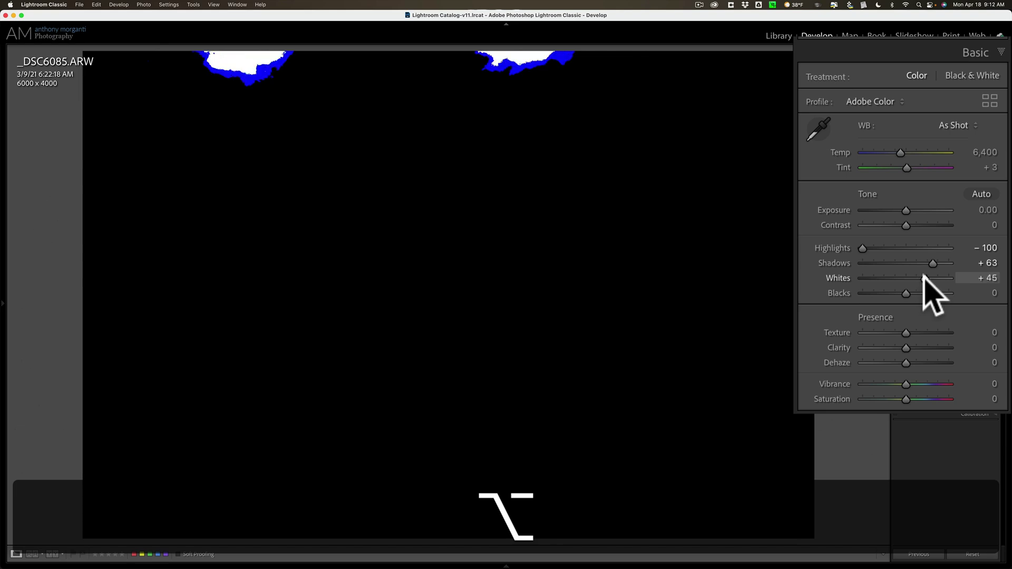
{"action": "left_click_drag", "start_coordinate": [924, 278], "coordinate": [913, 278]}
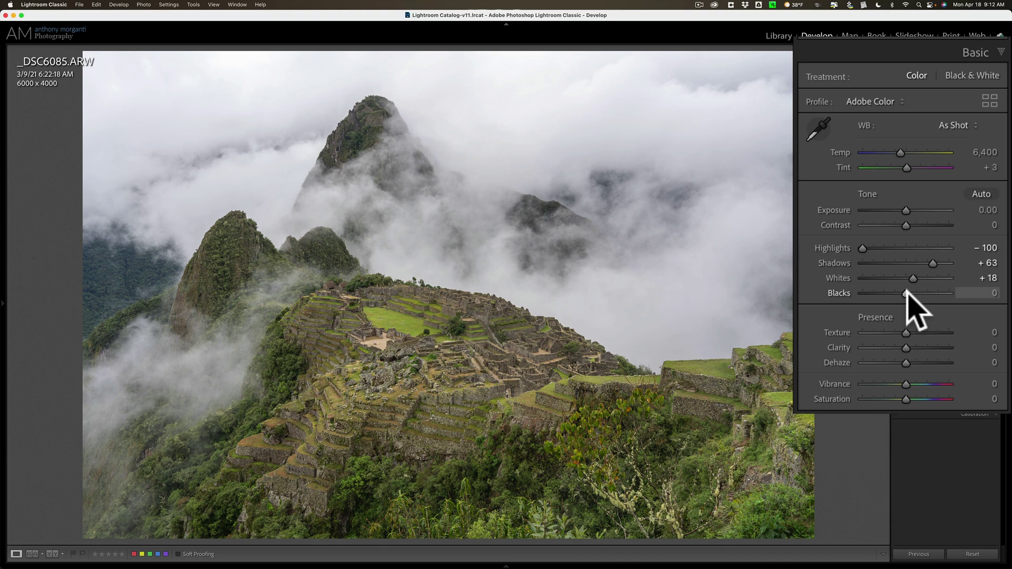
Lower Blacks to −60 while watching the shadow clipping preview
{"action": "key", "text": "alt"}
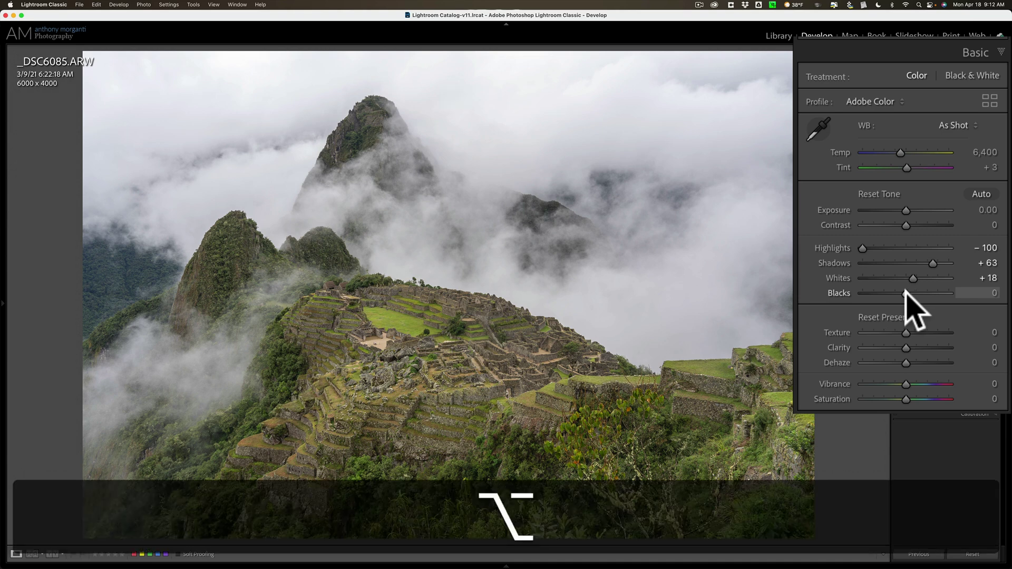
{"action": "left_click", "coordinate": [907, 293], "text": "alt"}
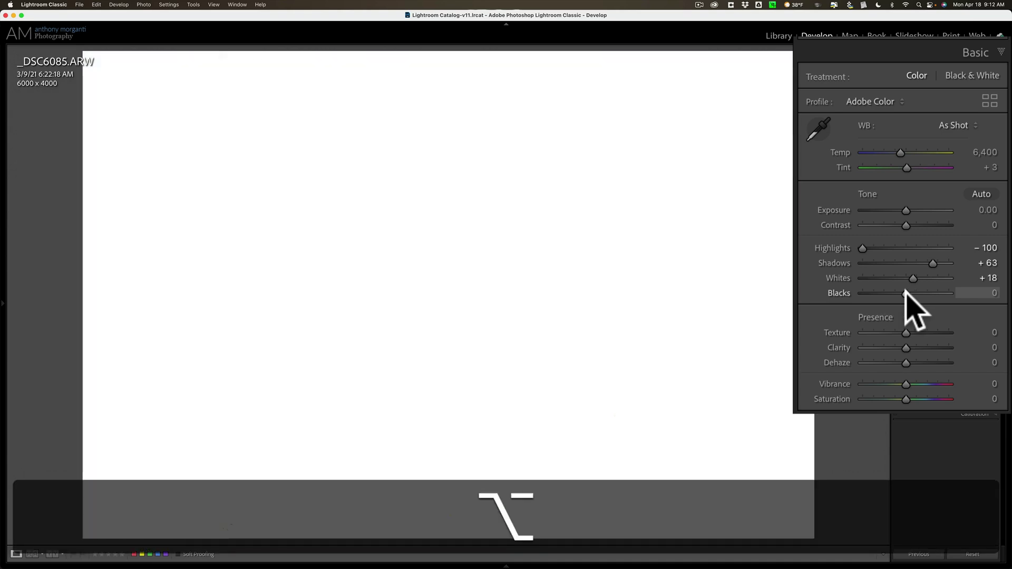
{"action": "left_click_drag", "start_coordinate": [907, 294], "coordinate": [881, 294]}
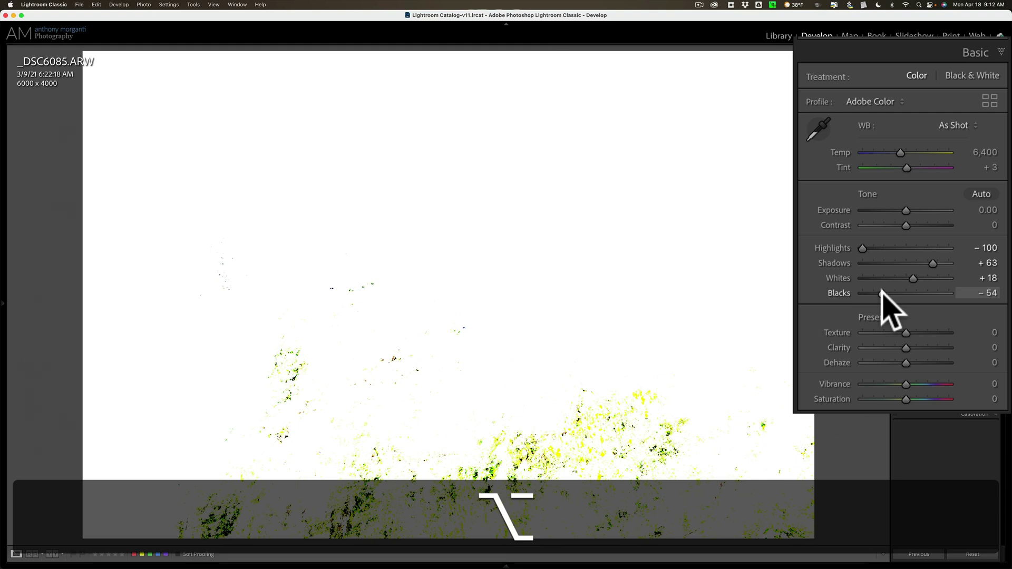
{"action": "left_click_drag", "start_coordinate": [882, 293], "coordinate": [878, 294]}
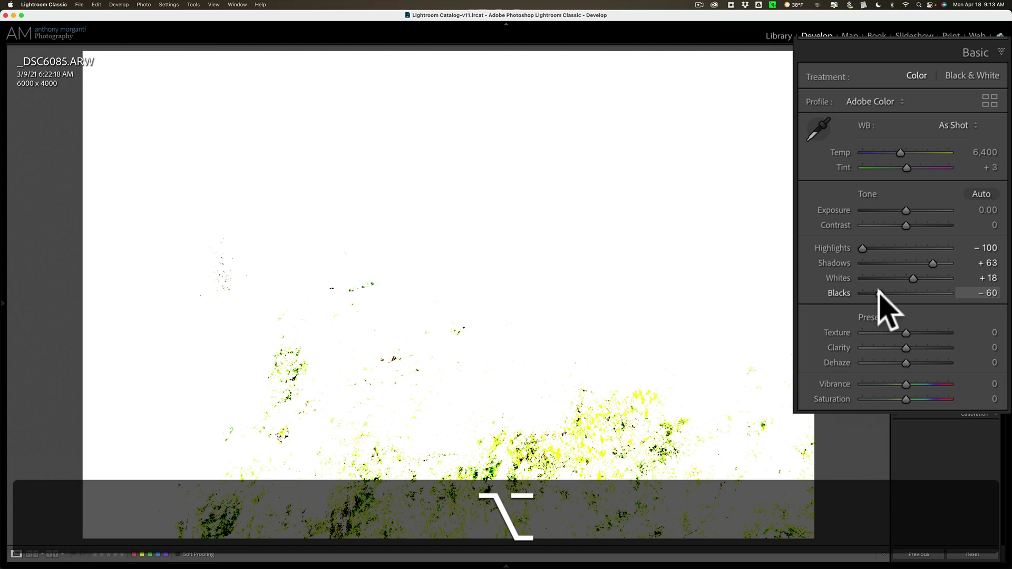
{"action": "left_click_drag", "start_coordinate": [878, 294], "coordinate": [878, 292]}
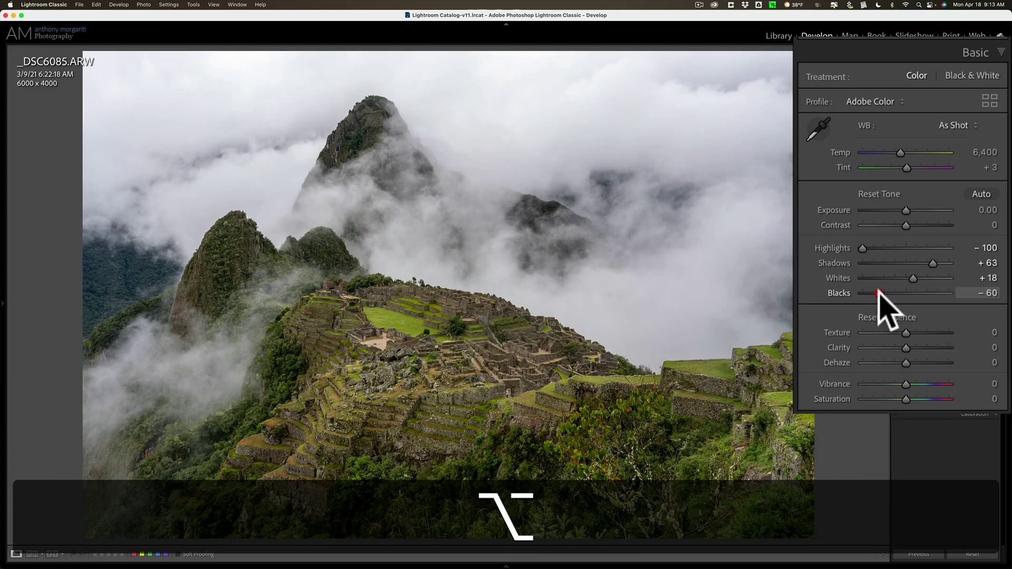
{"action": "left_click", "coordinate": [931, 261]}
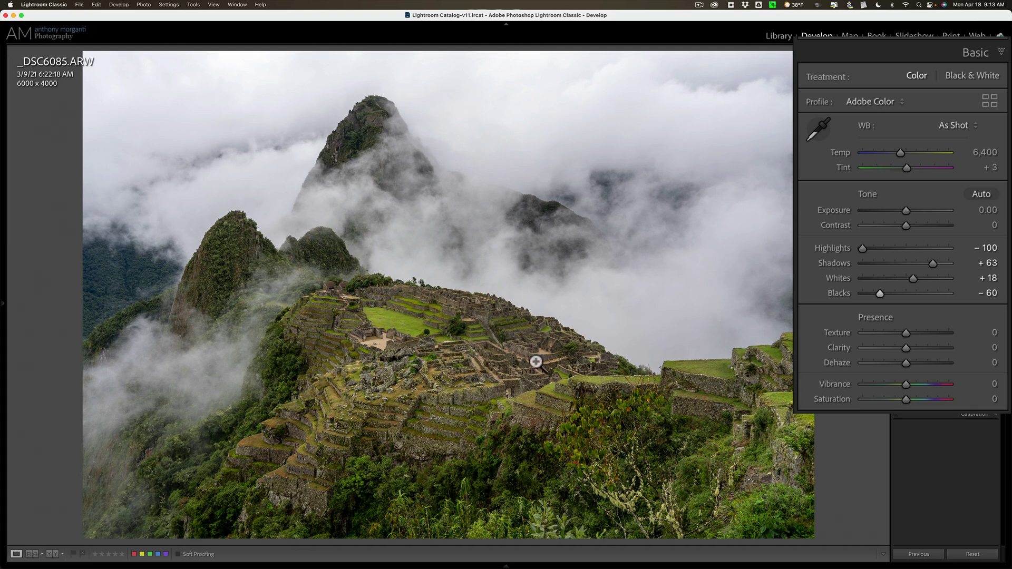
Toggle the Before/After view to compare against the unedited original
{"action": "key", "text": "backslash"}
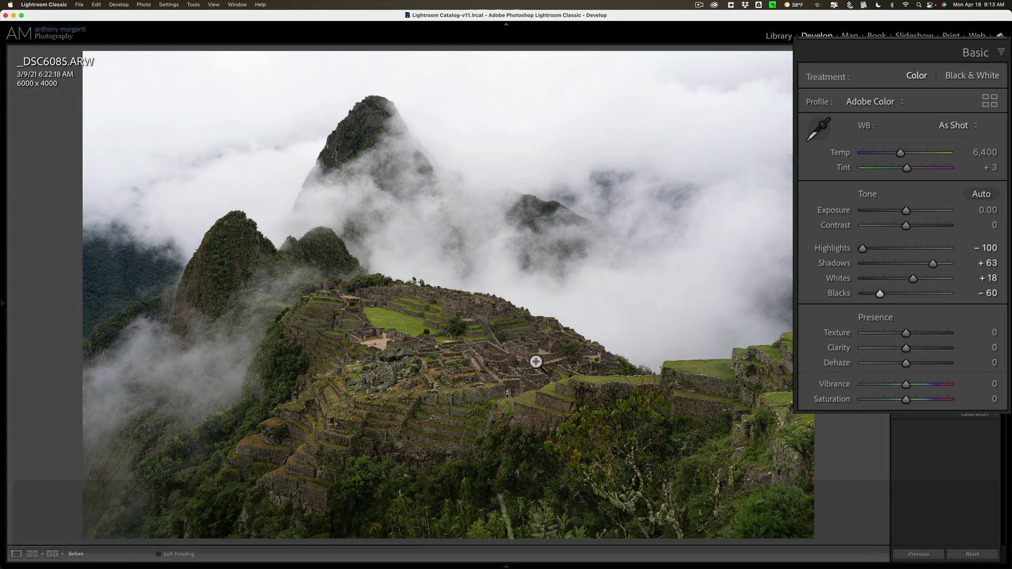
{"action": "key", "text": "backslash"}
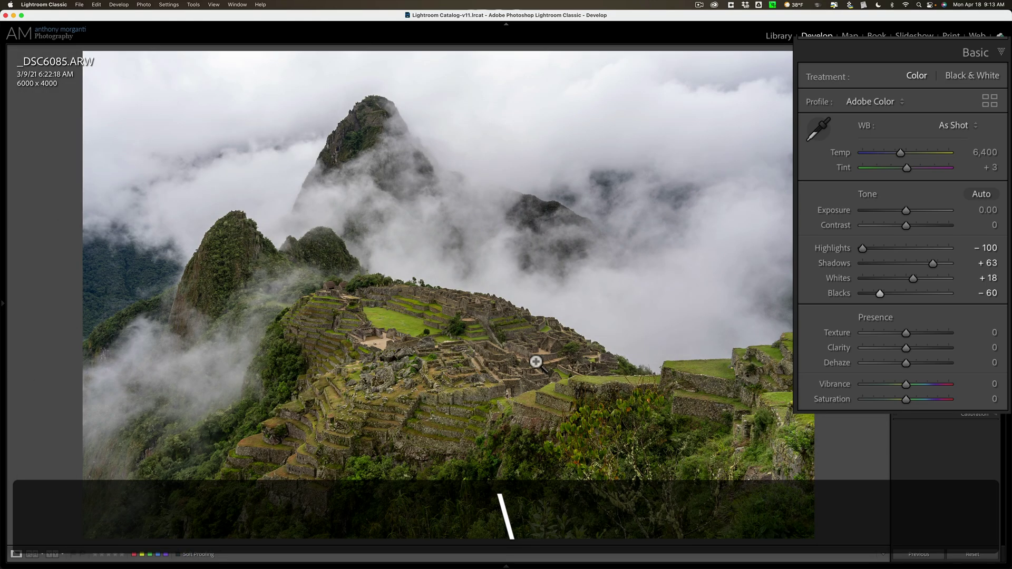
{"action": "key", "text": "backslash"}
{"action": "key", "text": "backslash"}
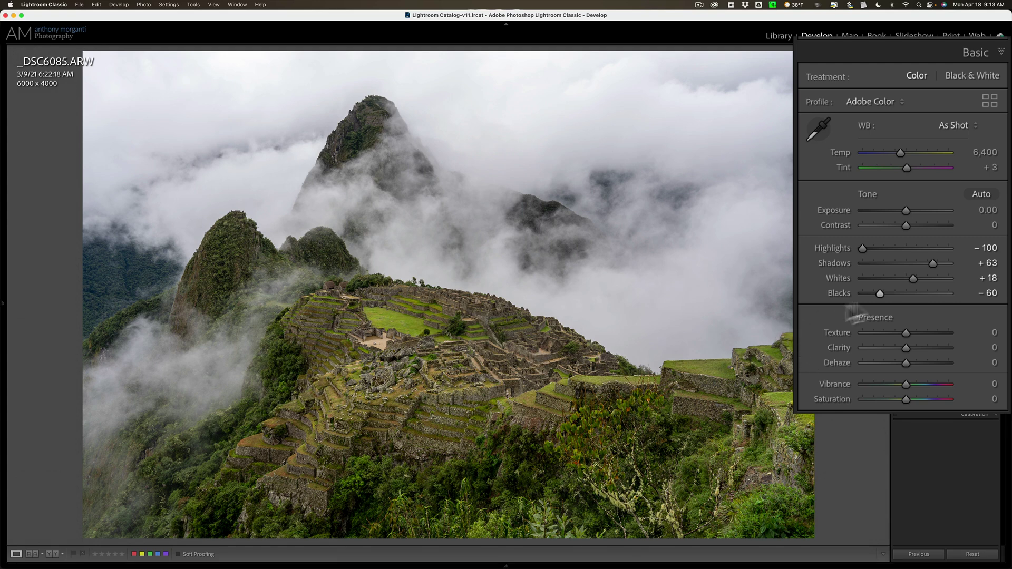
Test Clarity, Dehaze and Texture boosts, resetting each back to 0
{"action": "left_click_drag", "start_coordinate": [906, 347], "coordinate": [916, 344]}
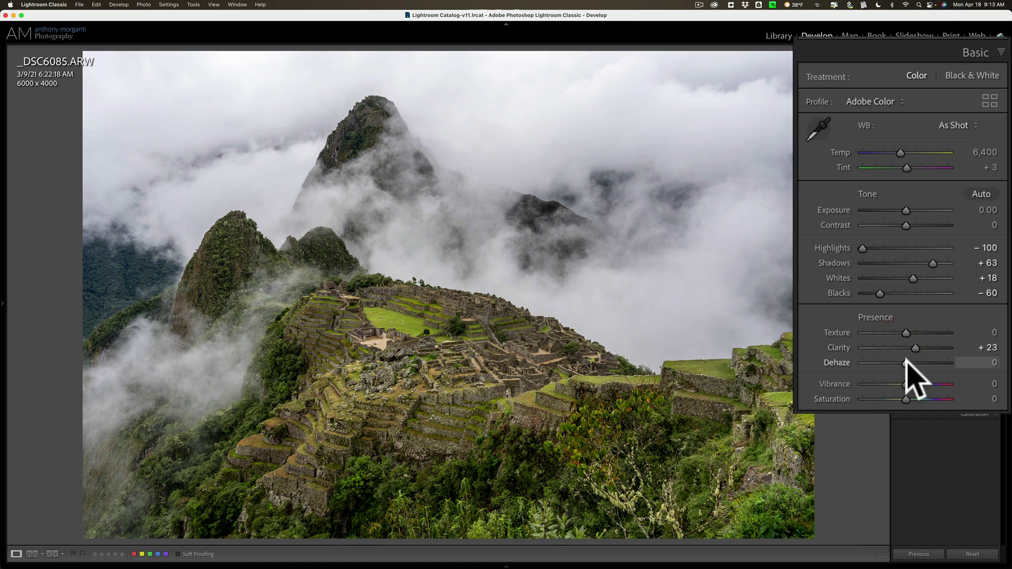
{"action": "left_click_drag", "start_coordinate": [905, 362], "coordinate": [920, 362]}
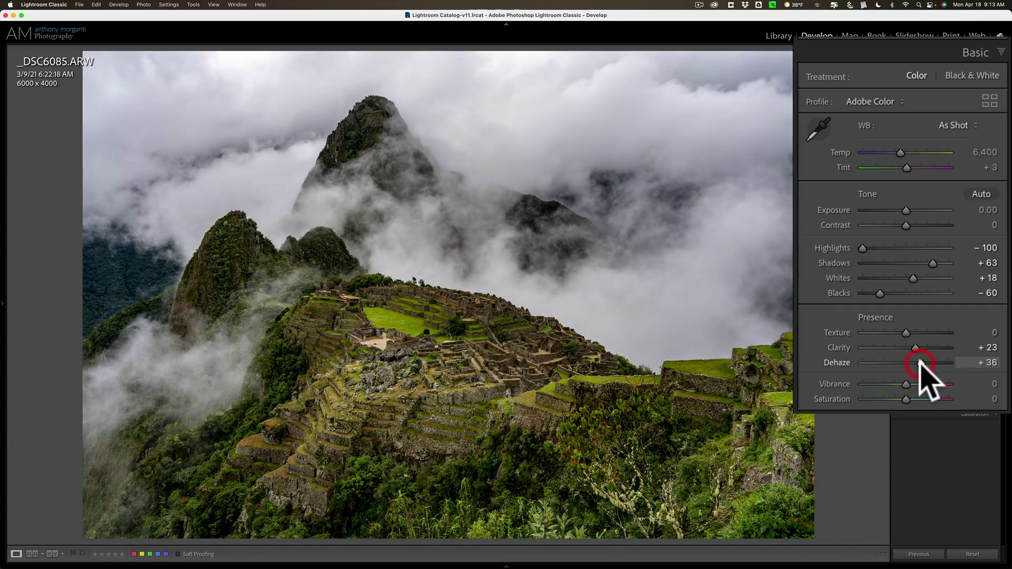
{"action": "double_click", "coordinate": [921, 363]}
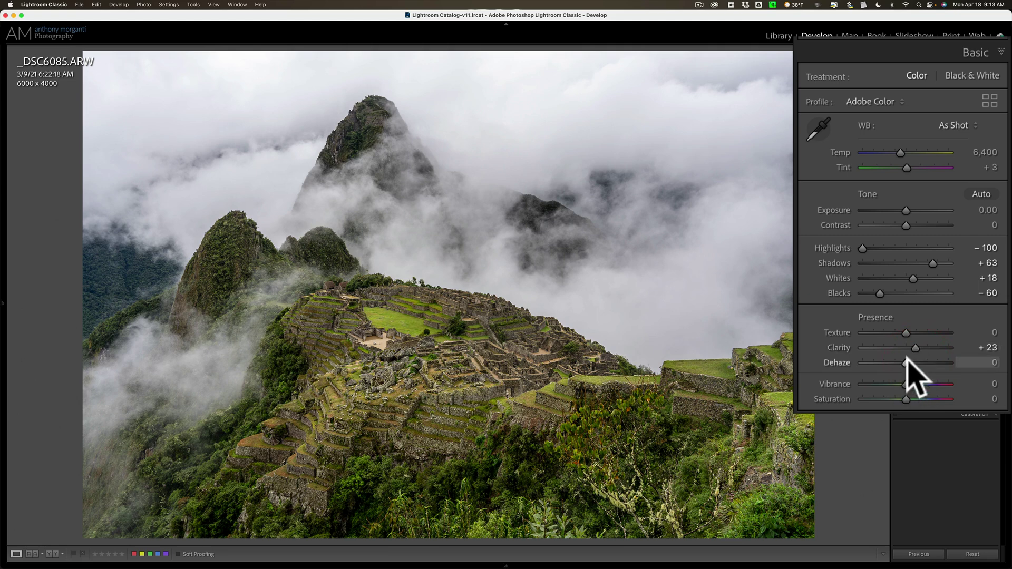
{"action": "double_click", "coordinate": [844, 350]}
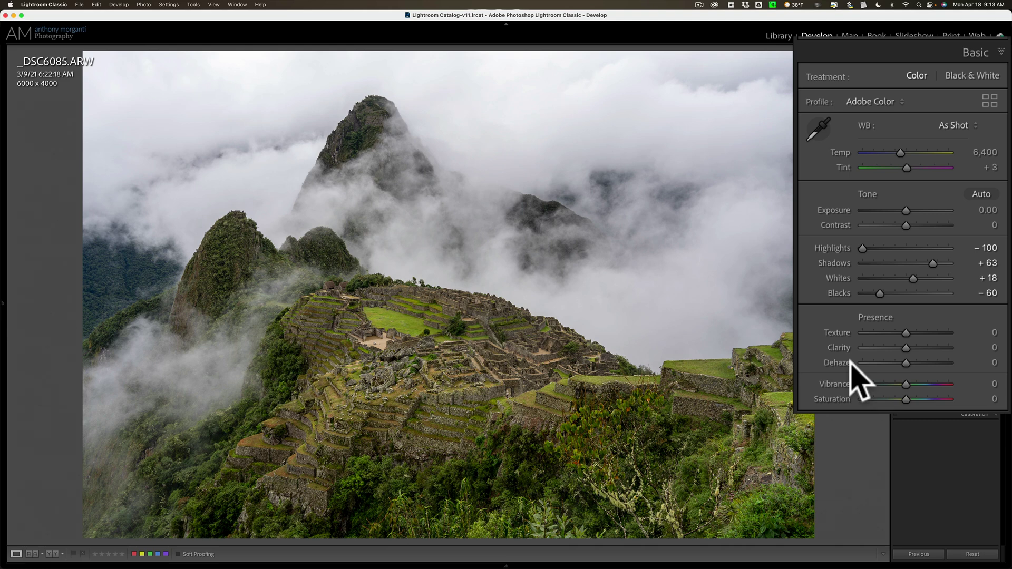
{"action": "left_click_drag", "start_coordinate": [906, 363], "coordinate": [919, 363]}
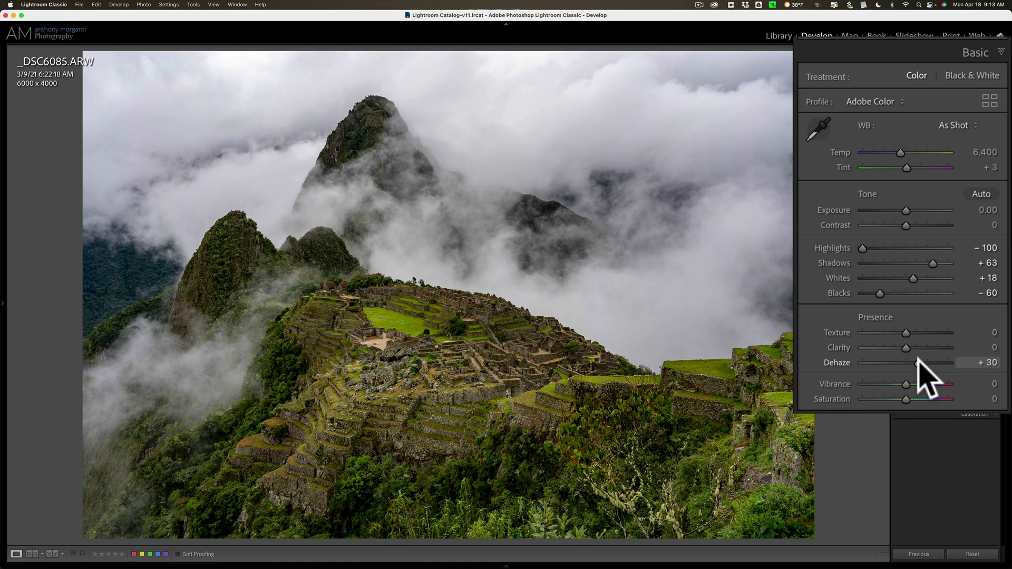
{"action": "double_click", "coordinate": [917, 363]}
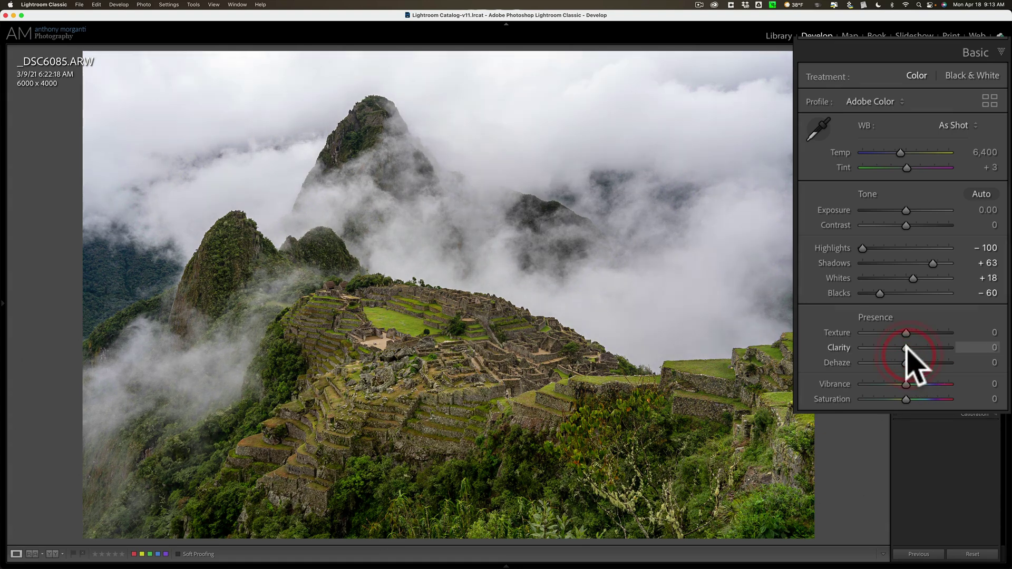
{"action": "left_click_drag", "start_coordinate": [905, 345], "coordinate": [923, 346]}
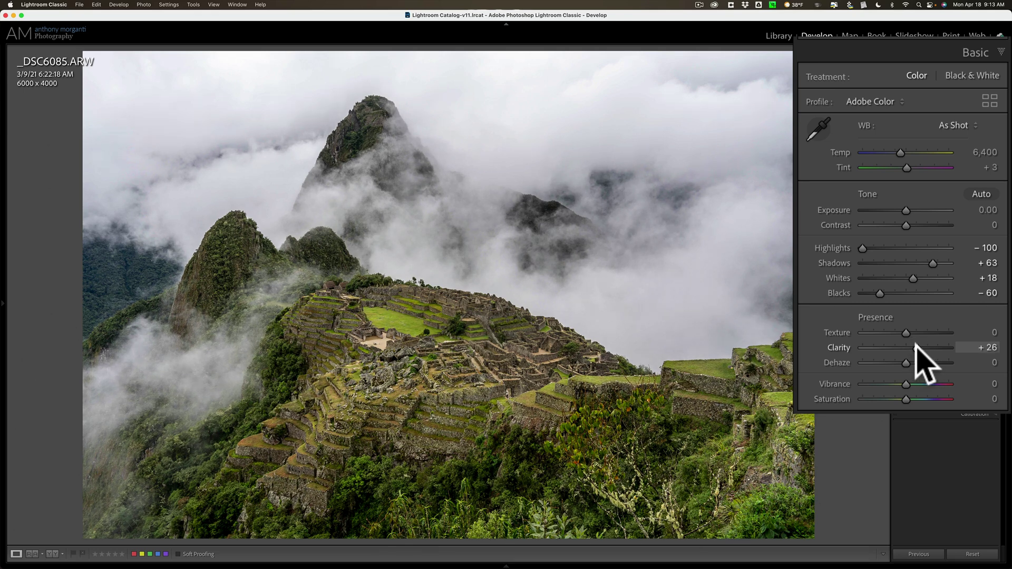
{"action": "double_click", "coordinate": [908, 348]}
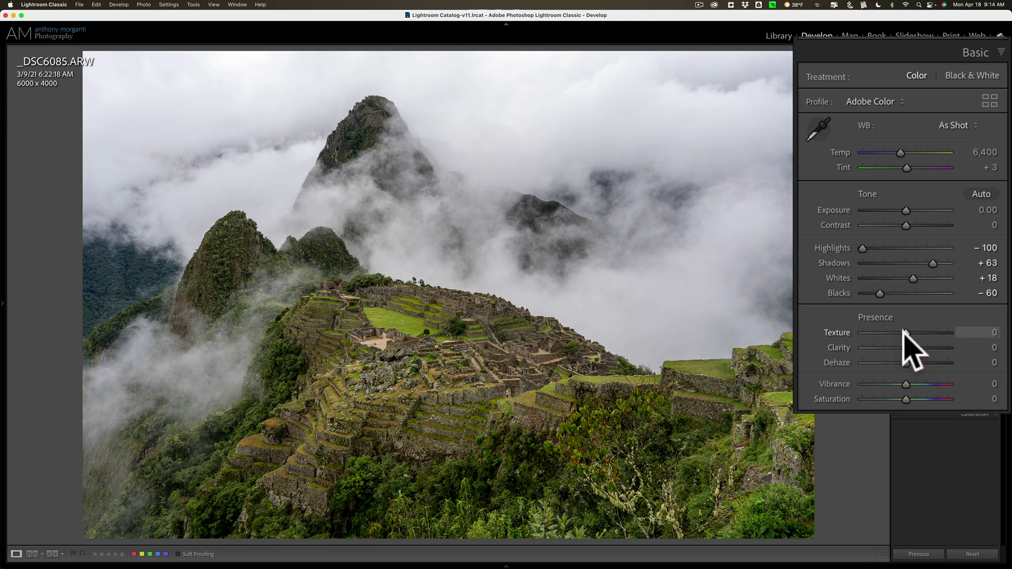
{"action": "mouse_move", "coordinate": [905, 333]}
{"action": "left_mouse_down"}
{"action": "mouse_move", "coordinate": [946, 336]}
{"action": "mouse_move", "coordinate": [919, 334]}
{"action": "left_mouse_up"}
{"action": "double_click", "coordinate": [919, 338]}
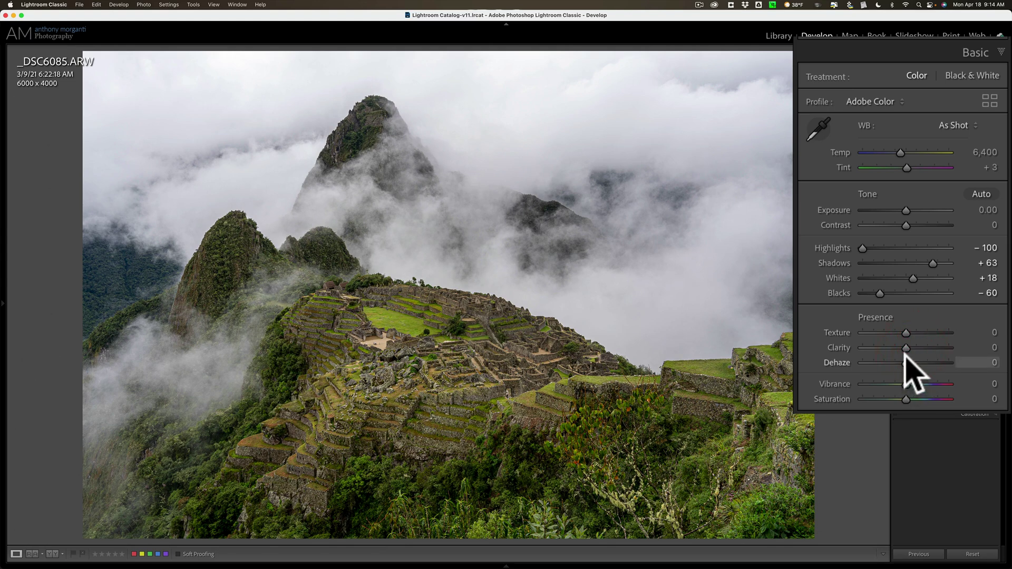
Settle on Clarity +16 and Texture +10, zooming in to check the ruins' detail
{"action": "left_click_drag", "start_coordinate": [906, 348], "coordinate": [922, 348]}
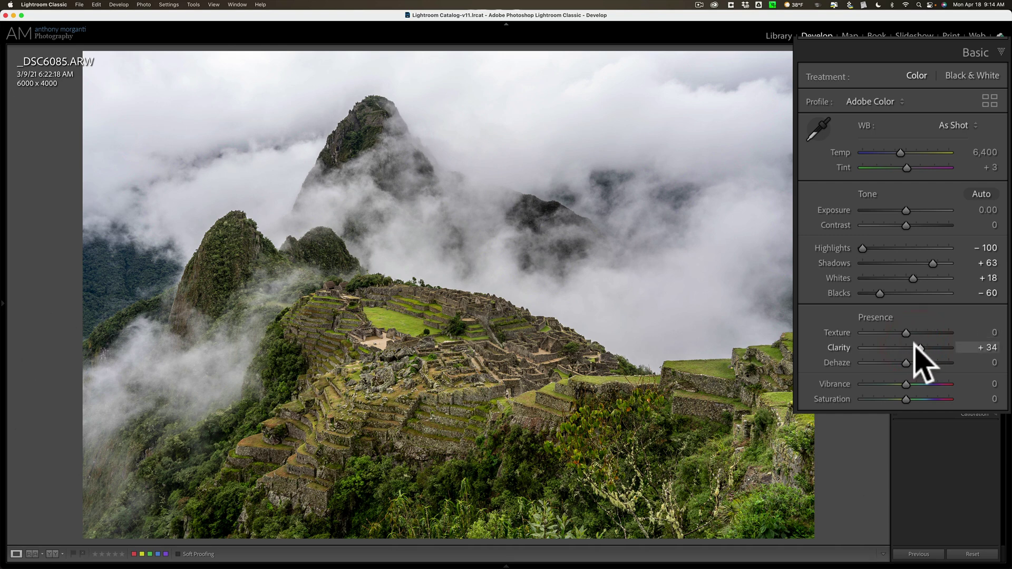
{"action": "left_click_drag", "start_coordinate": [919, 348], "coordinate": [910, 333]}
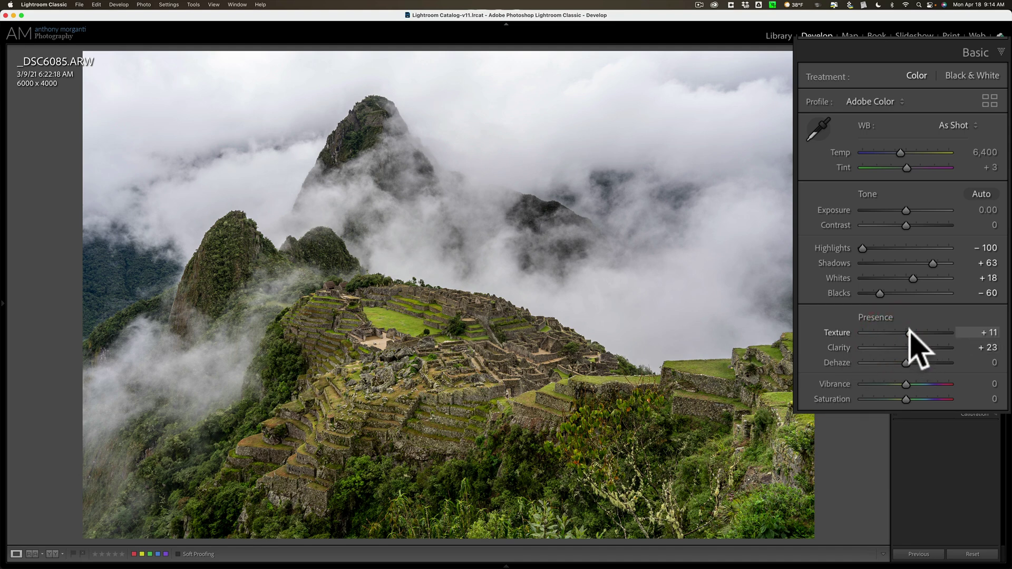
{"action": "key", "text": "Down"}
{"action": "left_click", "coordinate": [429, 323]}
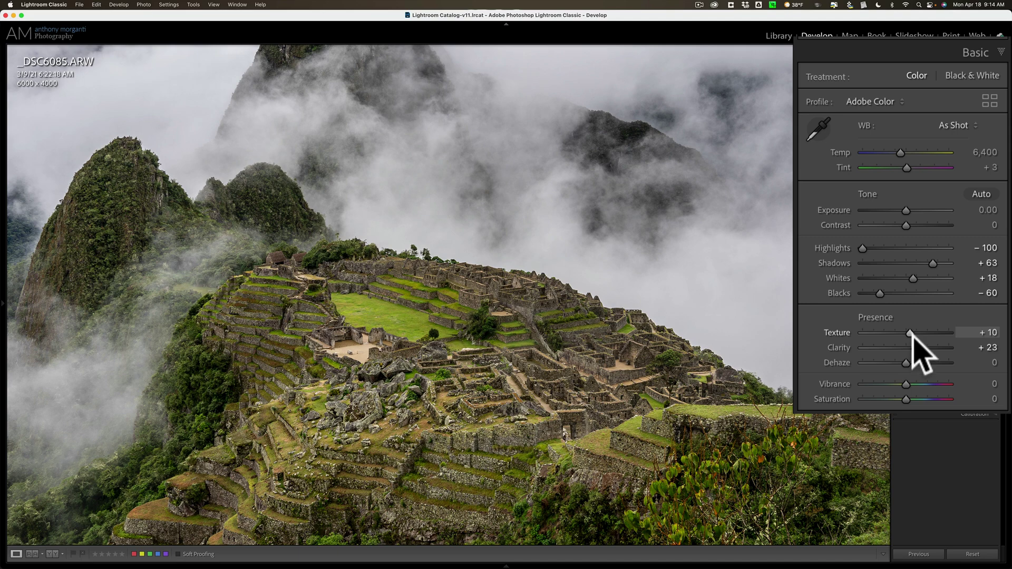
{"action": "key", "text": "Down"}
{"action": "key", "text": "Down"}
{"action": "key", "text": "Down"}
{"action": "key", "text": "Down"}
{"action": "key", "text": "Down"}
{"action": "key", "text": "Down"}
{"action": "key", "text": "Down"}
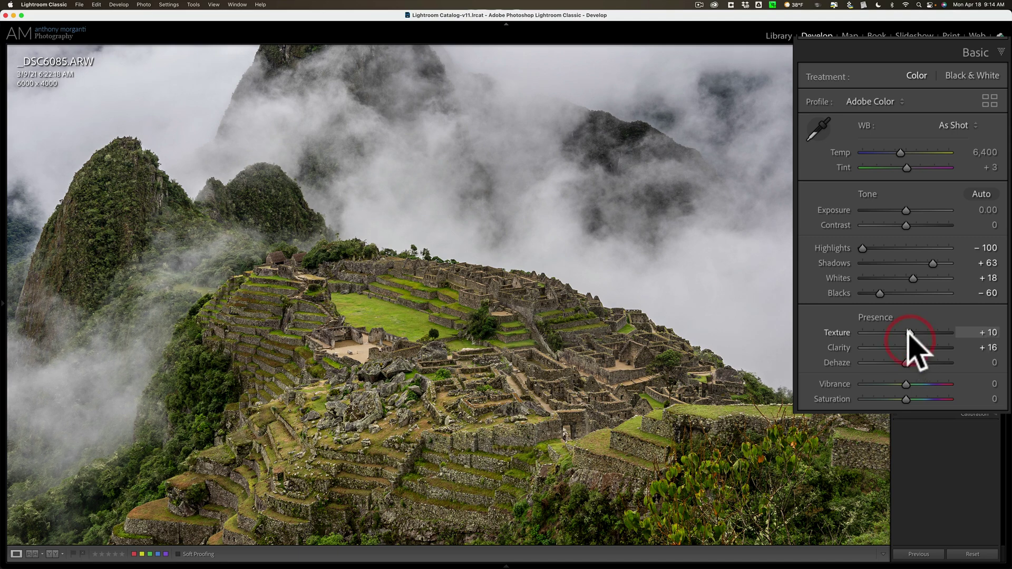
{"action": "left_click", "coordinate": [445, 284]}
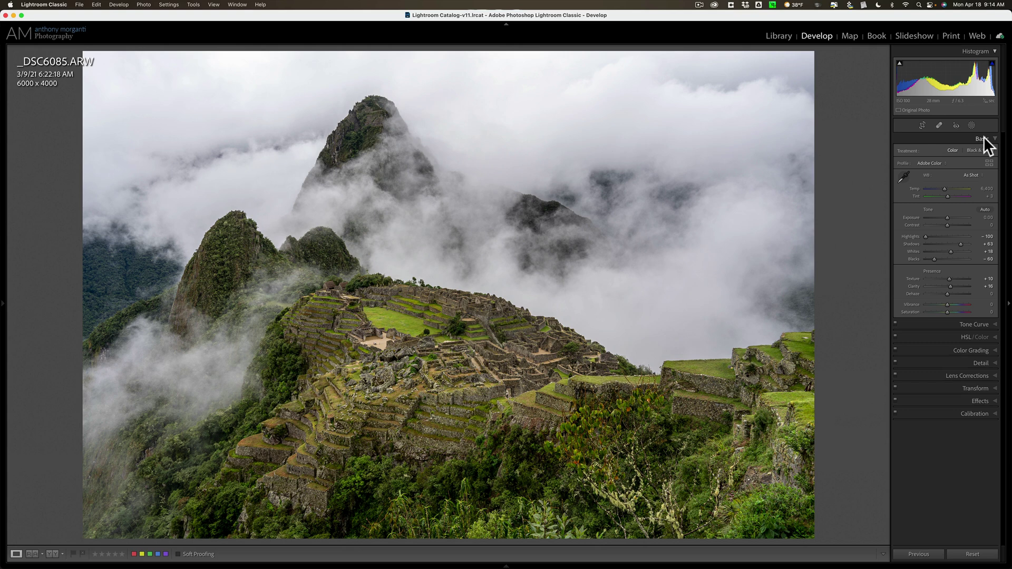
In HSL Luminance, brighten Yellow to +36 and darken Green to −39
{"action": "left_click", "coordinate": [983, 138]}
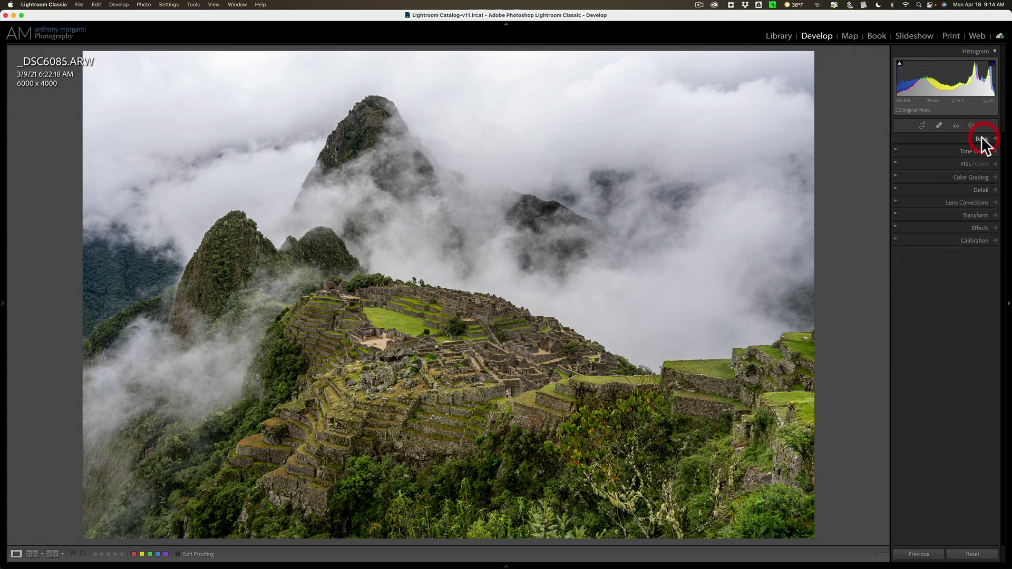
{"action": "left_click", "coordinate": [993, 163]}
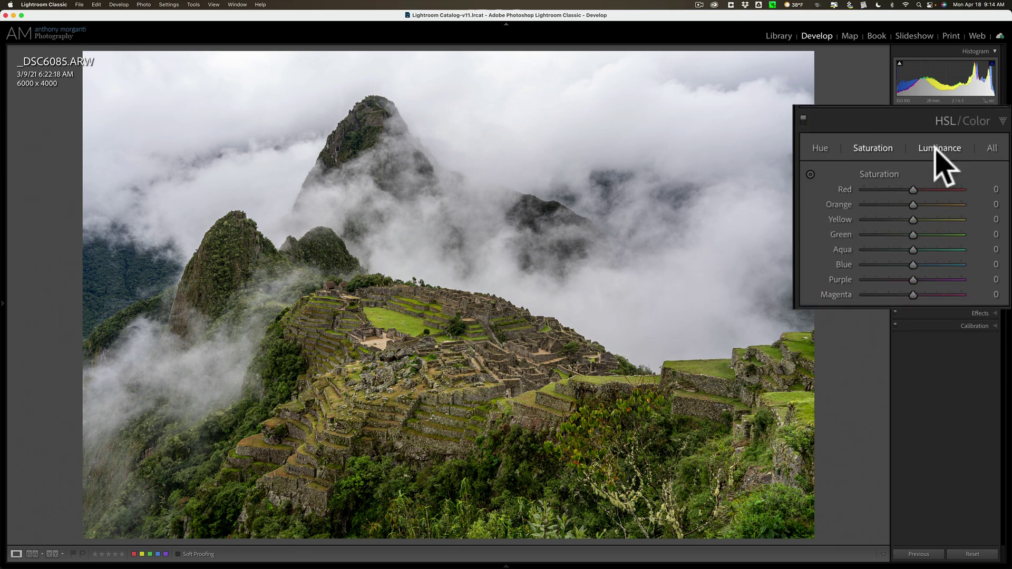
{"action": "left_click", "coordinate": [936, 150]}
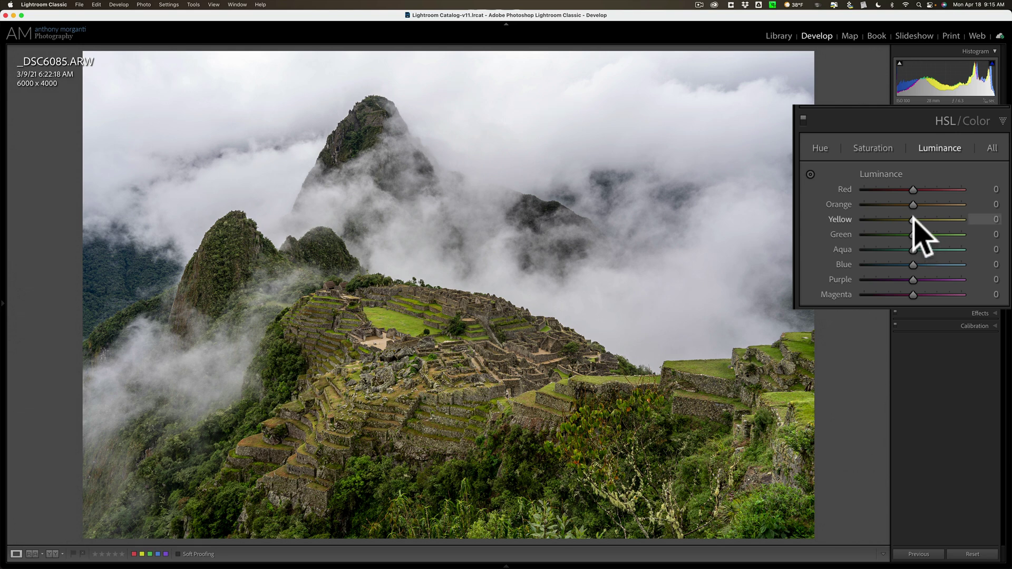
{"action": "left_click_drag", "start_coordinate": [914, 219], "coordinate": [931, 218]}
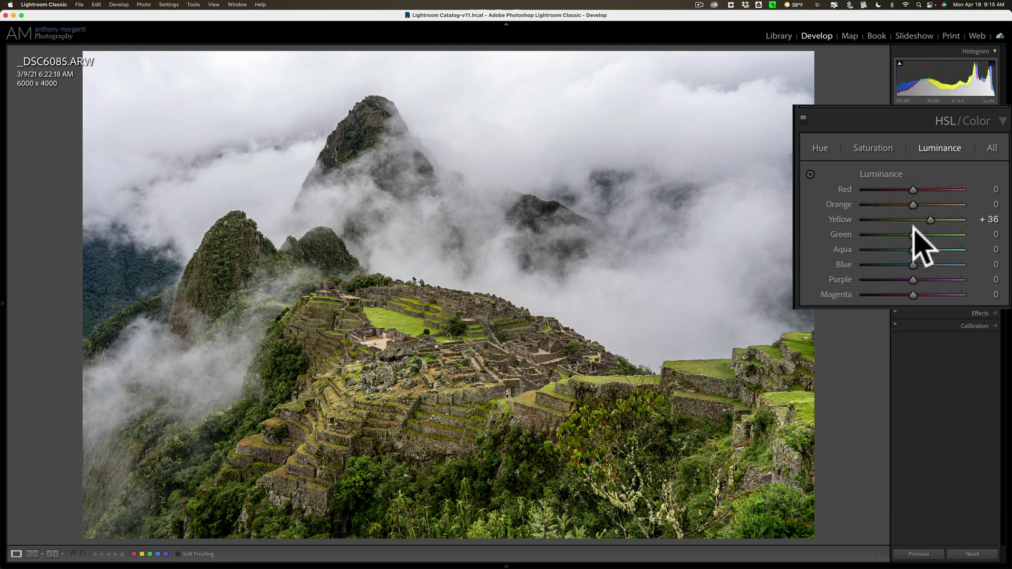
{"action": "left_click_drag", "start_coordinate": [912, 234], "coordinate": [893, 235]}
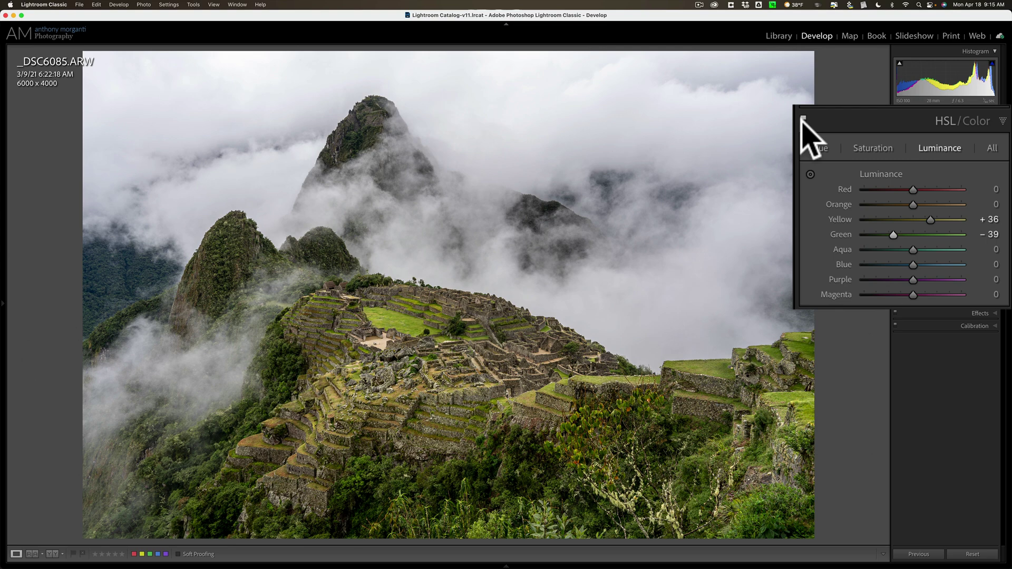
Toggle the HSL adjustments off and on to compare the greens up close on the terraces
{"action": "left_click", "coordinate": [803, 120]}
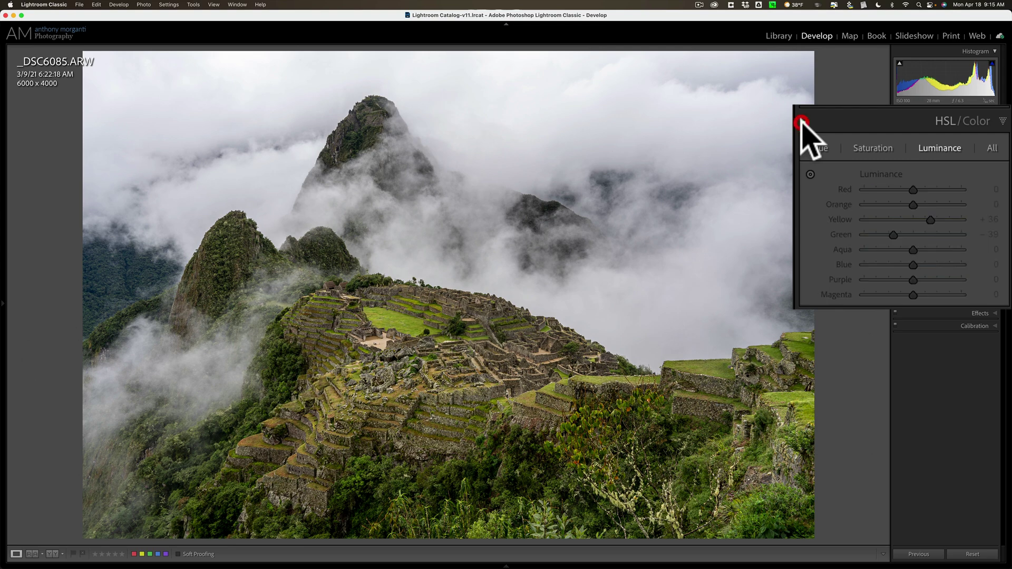
{"action": "left_click", "coordinate": [387, 320]}
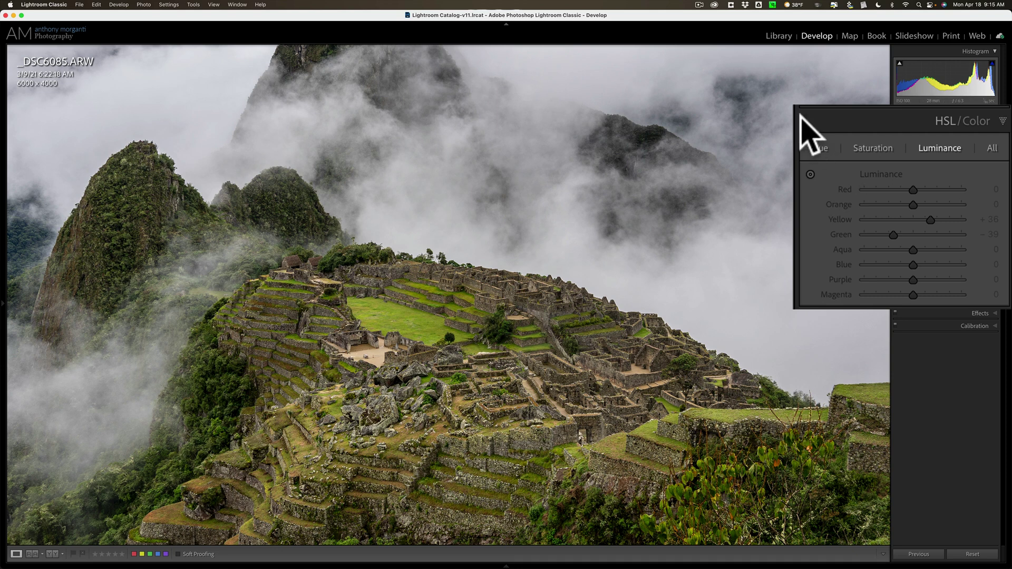
{"action": "left_click", "coordinate": [802, 119]}
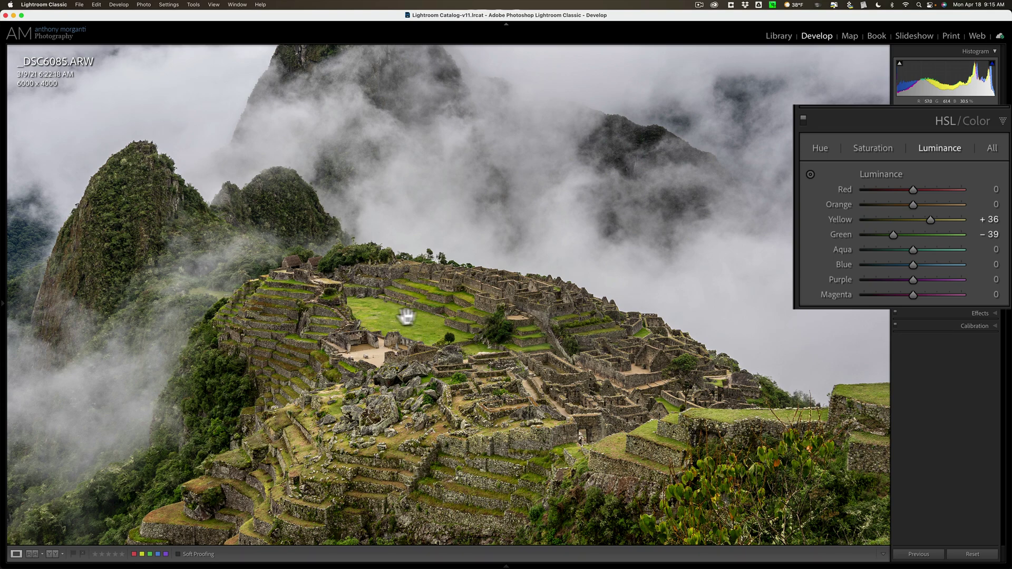
{"action": "left_click_drag", "start_coordinate": [540, 391], "coordinate": [551, 227]}
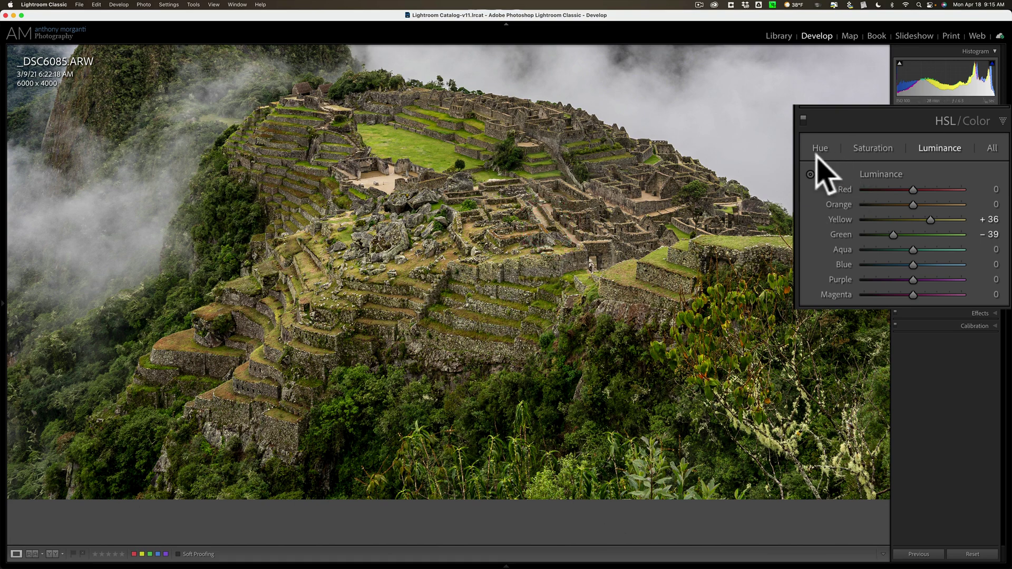
{"action": "left_click", "coordinate": [803, 118]}
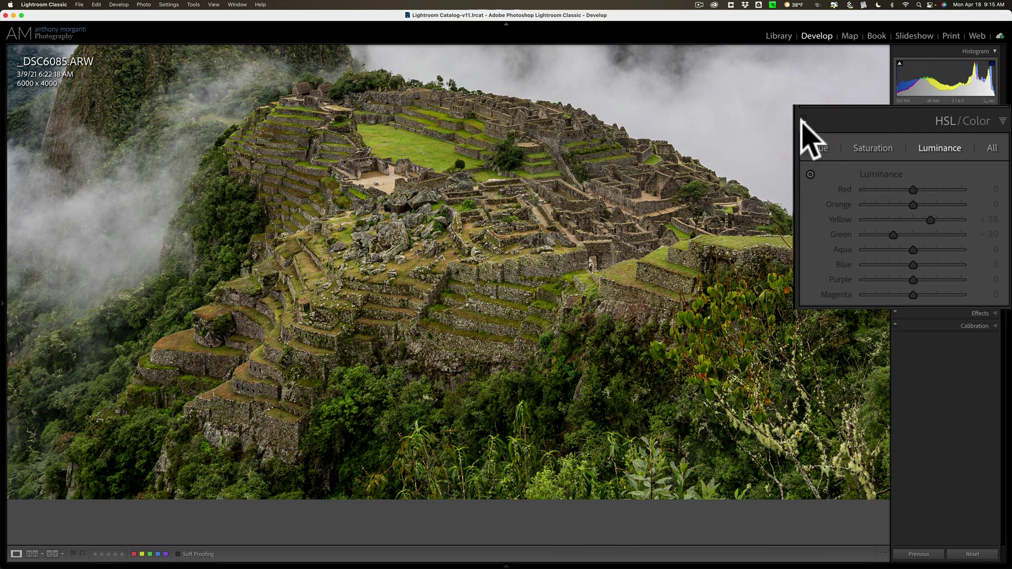
{"action": "left_click", "coordinate": [803, 116]}
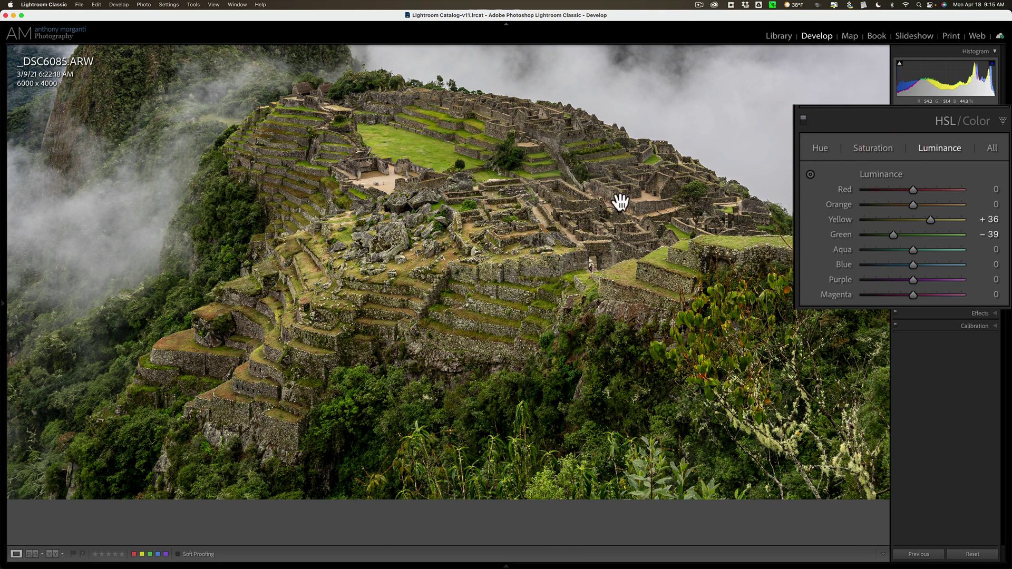
{"action": "left_click", "coordinate": [549, 206]}
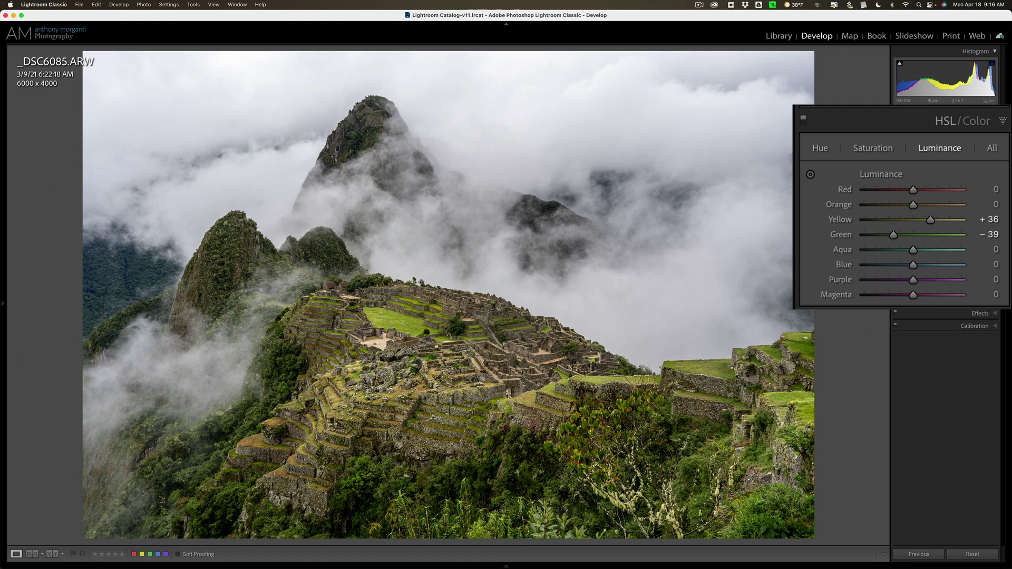
Darken Blue luminance to −48 and raise Green saturation to +27
{"action": "left_click_drag", "start_coordinate": [913, 265], "coordinate": [893, 265]}
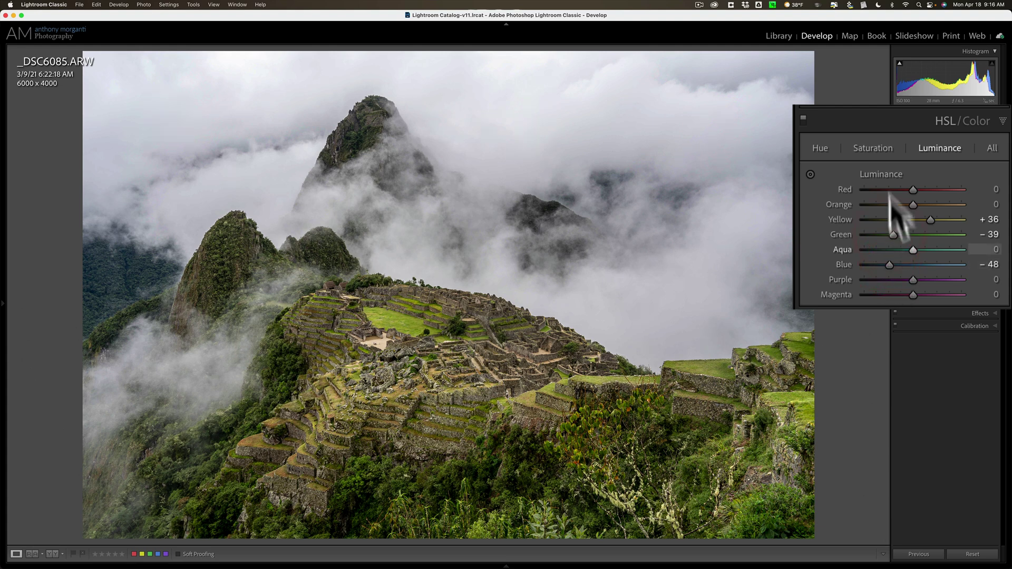
{"action": "left_click", "coordinate": [877, 148]}
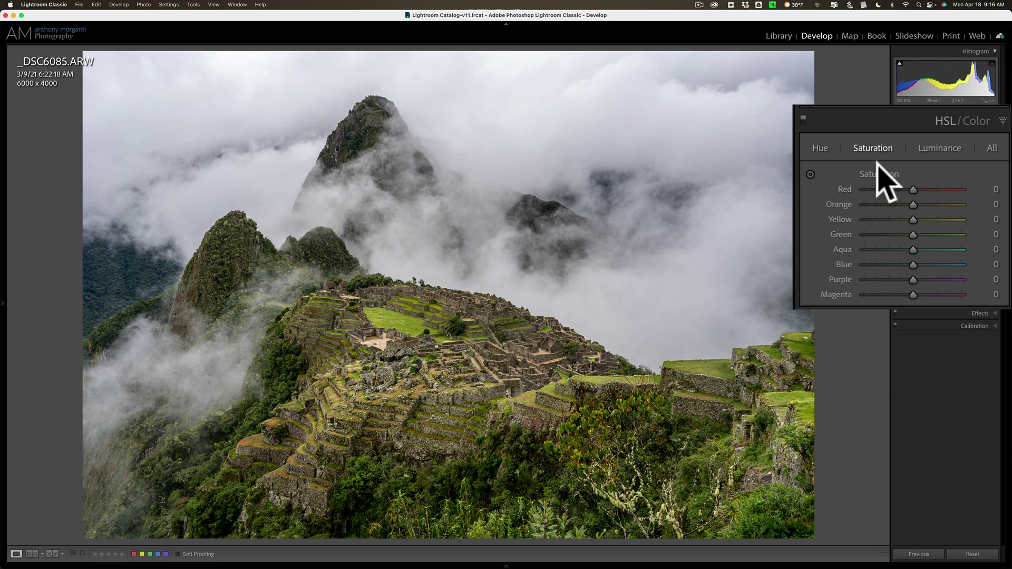
{"action": "left_click_drag", "start_coordinate": [913, 235], "coordinate": [927, 235]}
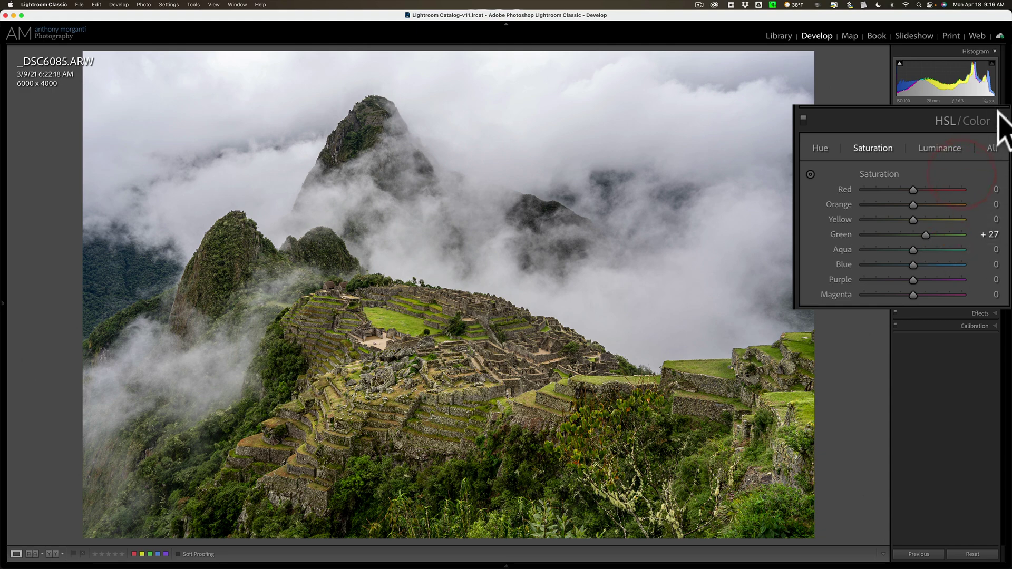
{"action": "left_click", "coordinate": [990, 164]}
Zoom in, show then hide the info overlay, and review sharpening at Amount 40
{"action": "left_click", "coordinate": [412, 319]}
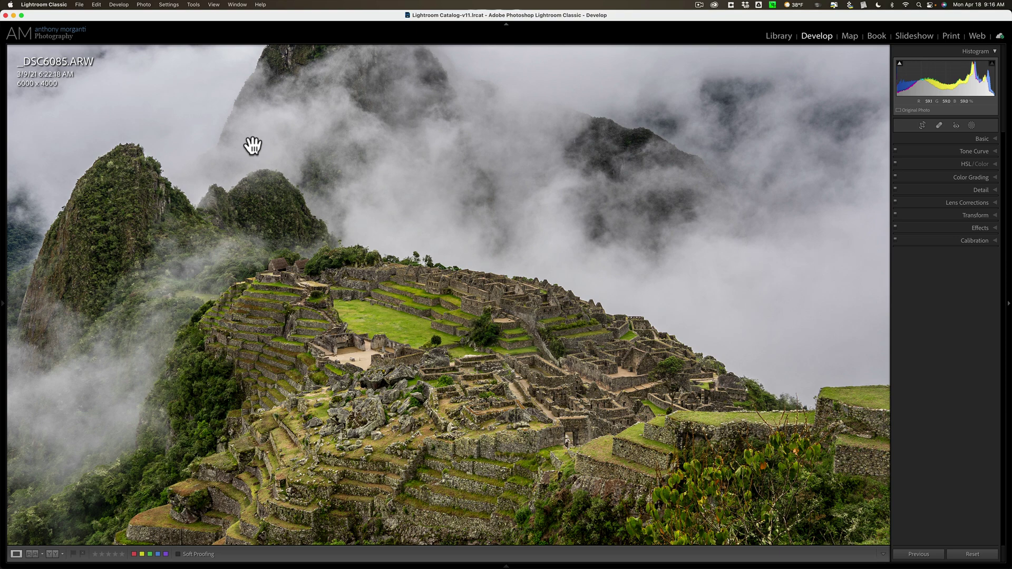
{"action": "key", "text": "i"}
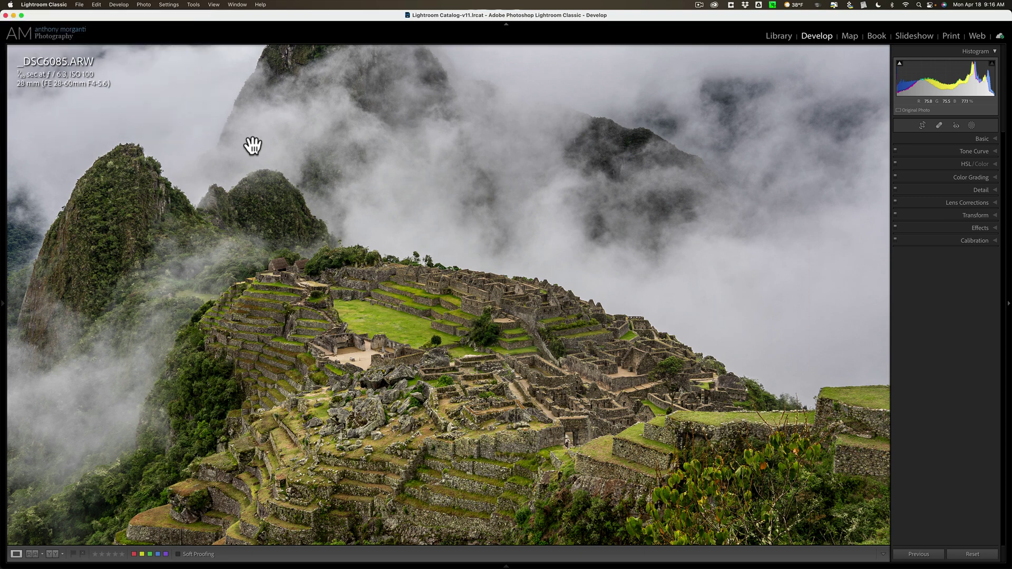
{"action": "key", "text": "i"}
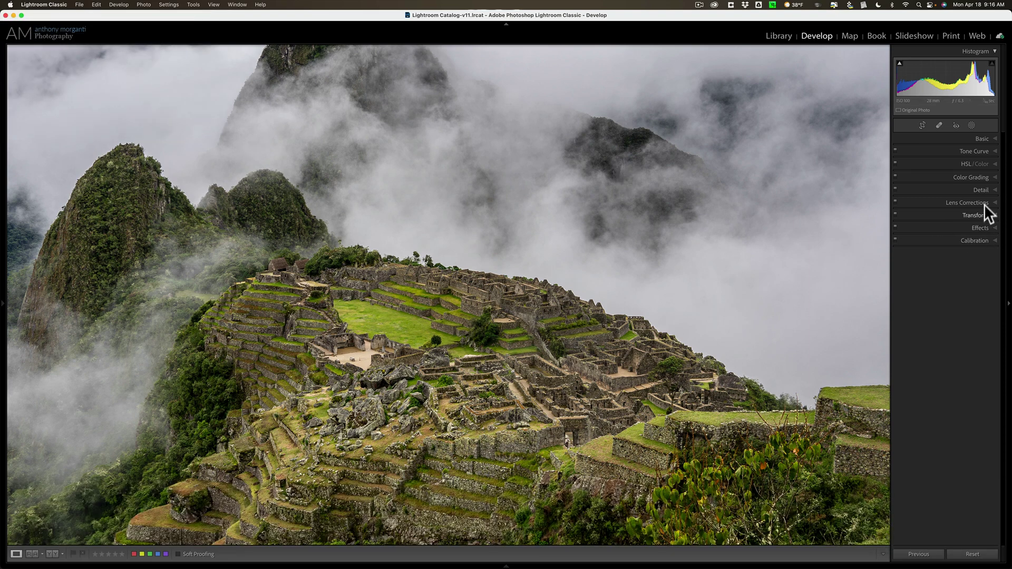
{"action": "left_click", "coordinate": [985, 190]}
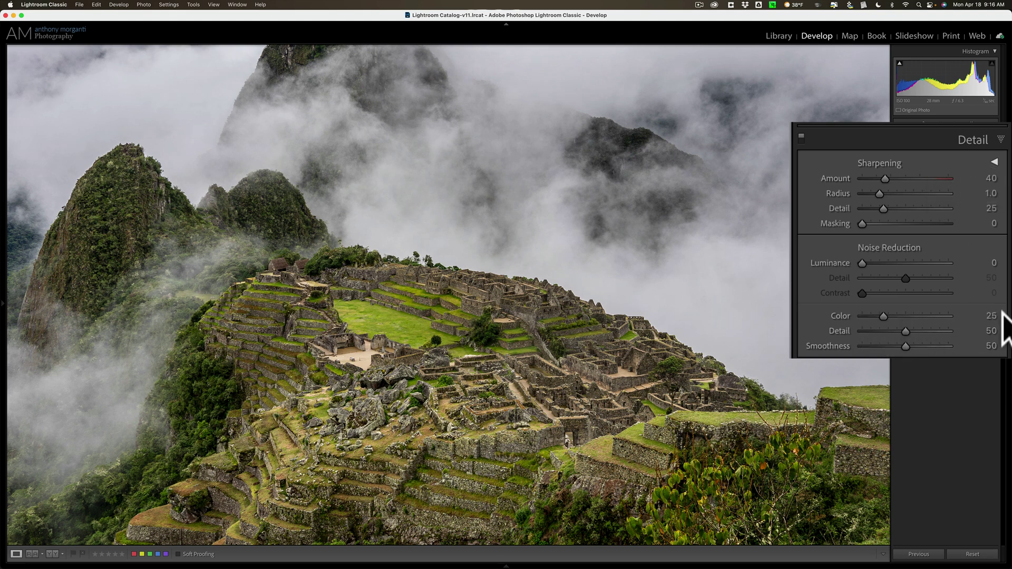
{"action": "left_click", "coordinate": [978, 143]}
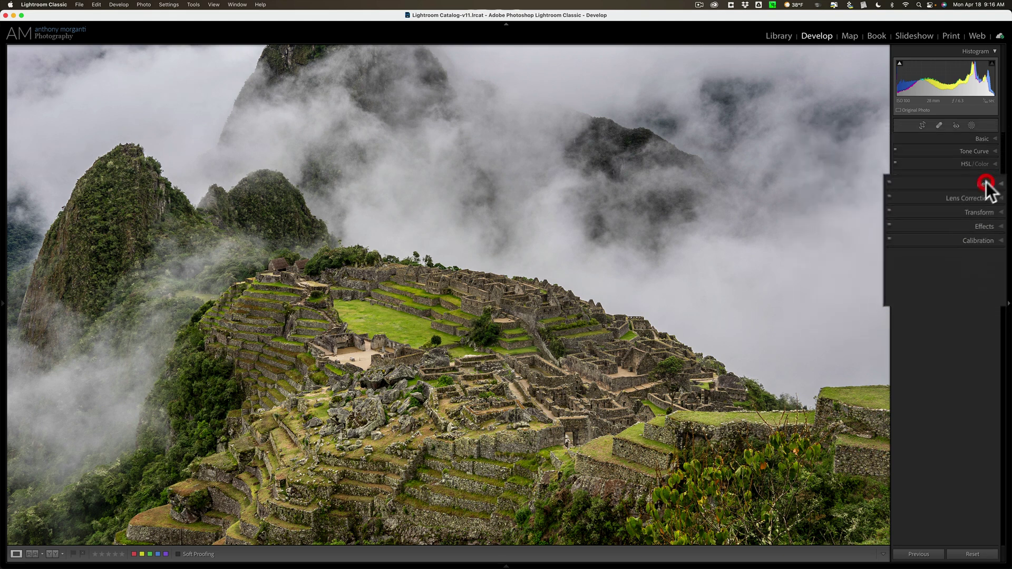
{"action": "left_click", "coordinate": [414, 250]}
{"action": "left_click", "coordinate": [981, 229]}
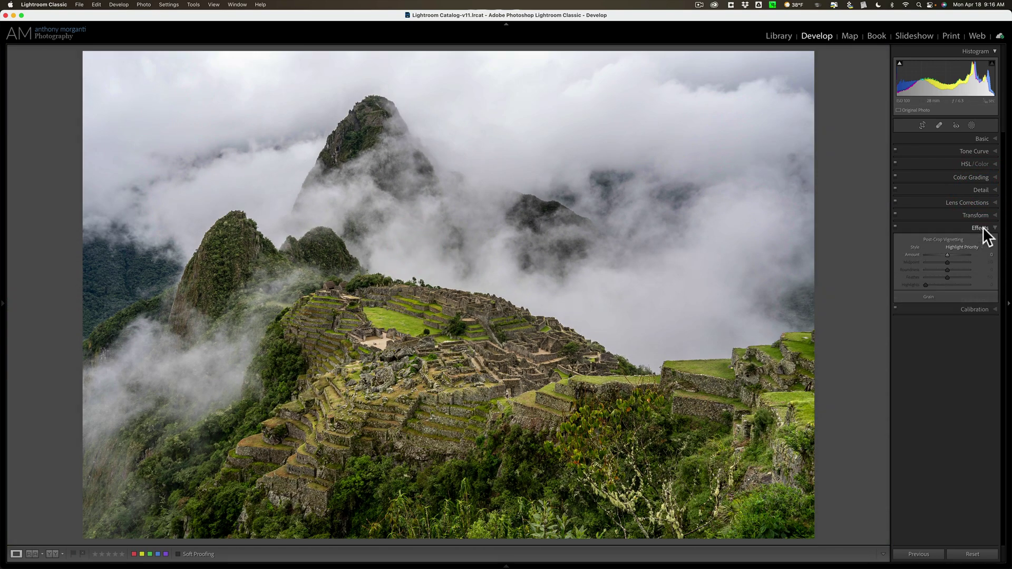
{"action": "left_click_drag", "start_coordinate": [916, 240], "coordinate": [898, 237]}
{"action": "left_click", "coordinate": [980, 228]}
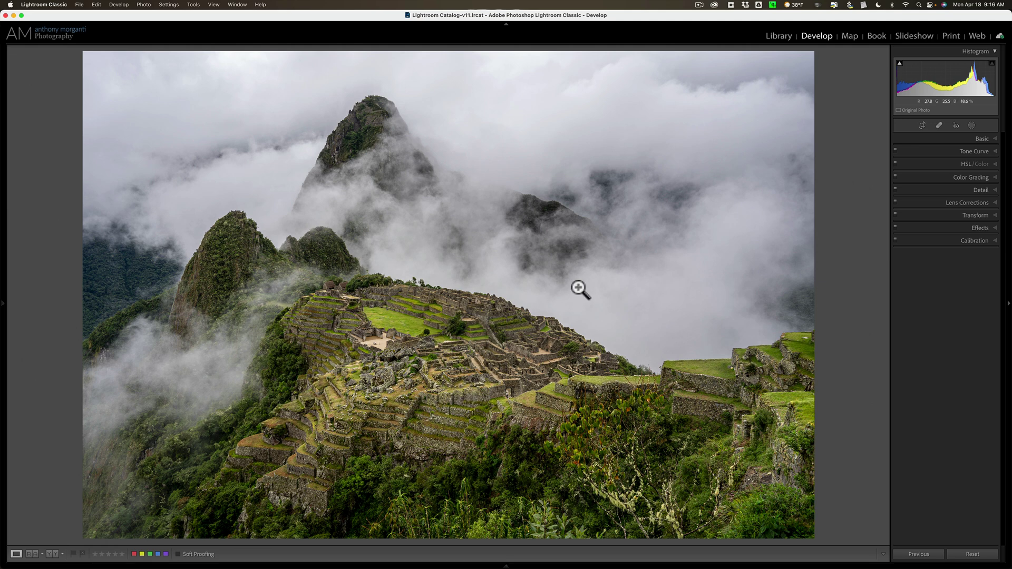
{"action": "key", "text": "backslash"}
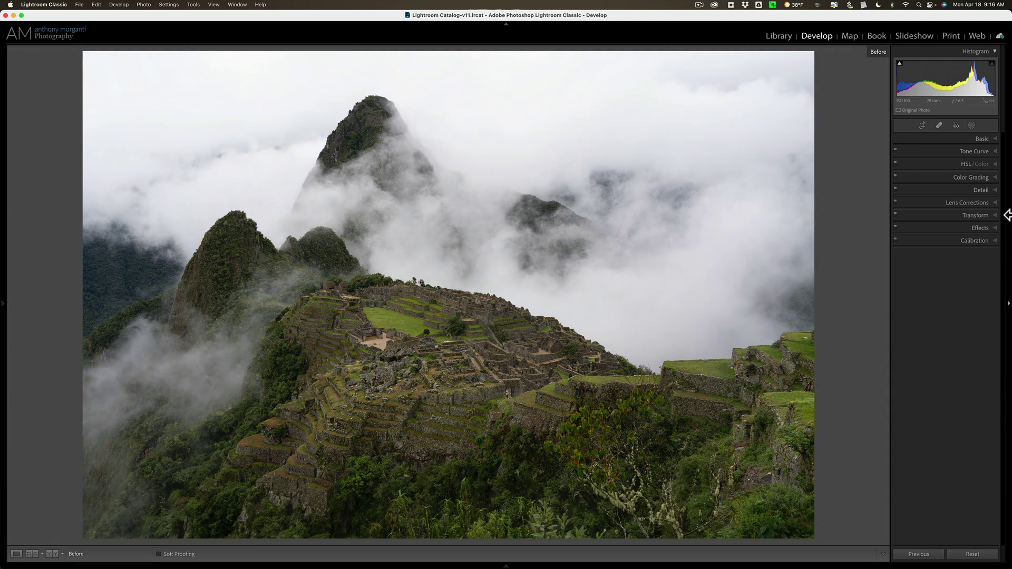
{"action": "key", "text": "backslash"}
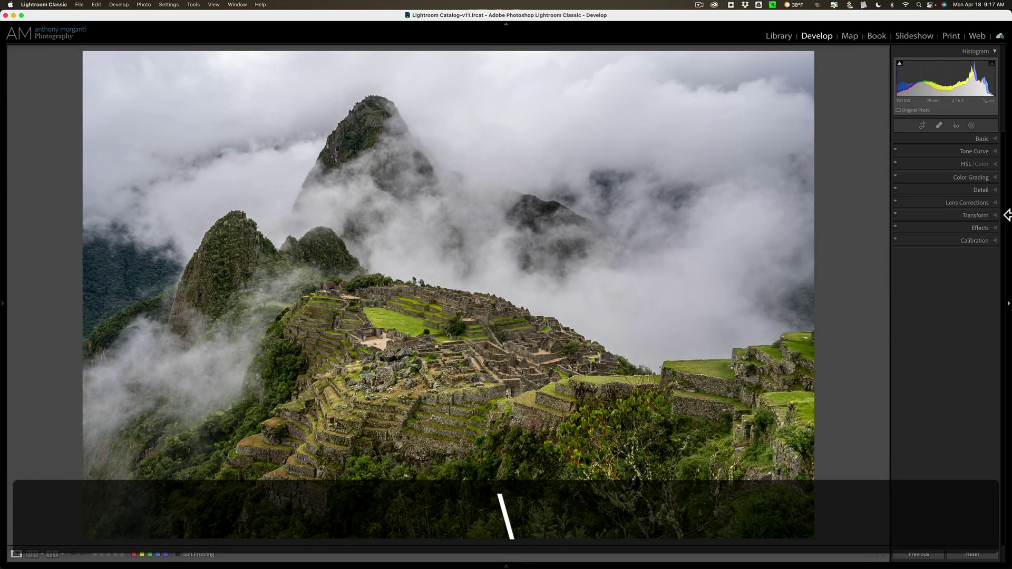
{"action": "key", "text": "backslash"}
{"action": "key", "text": "backslash"}
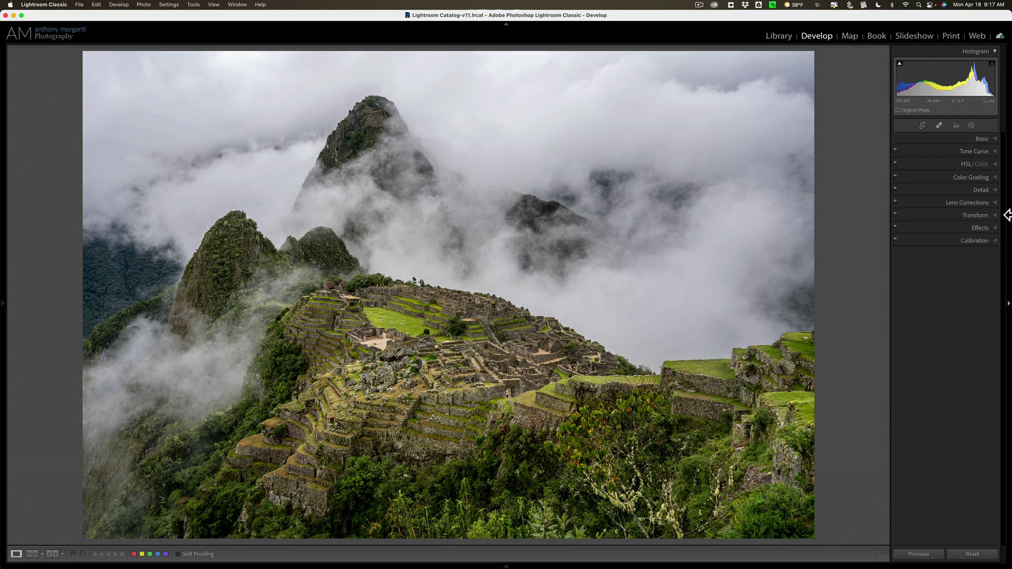
Select the Copy 1 thumbnail and set its Treatment to Black & White
{"action": "mouse_move", "coordinate": [324, 560]}
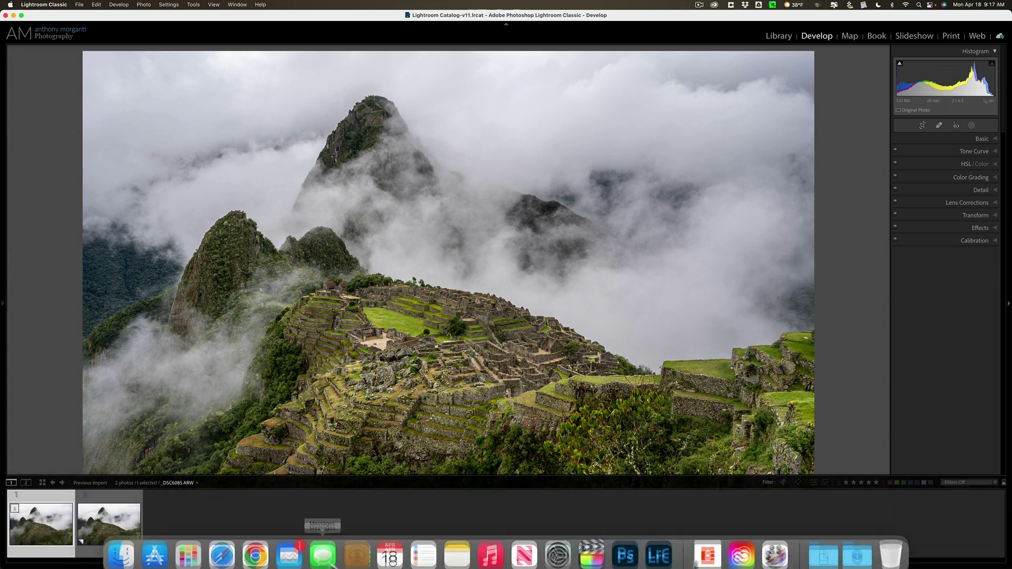
{"action": "left_click", "coordinate": [121, 519]}
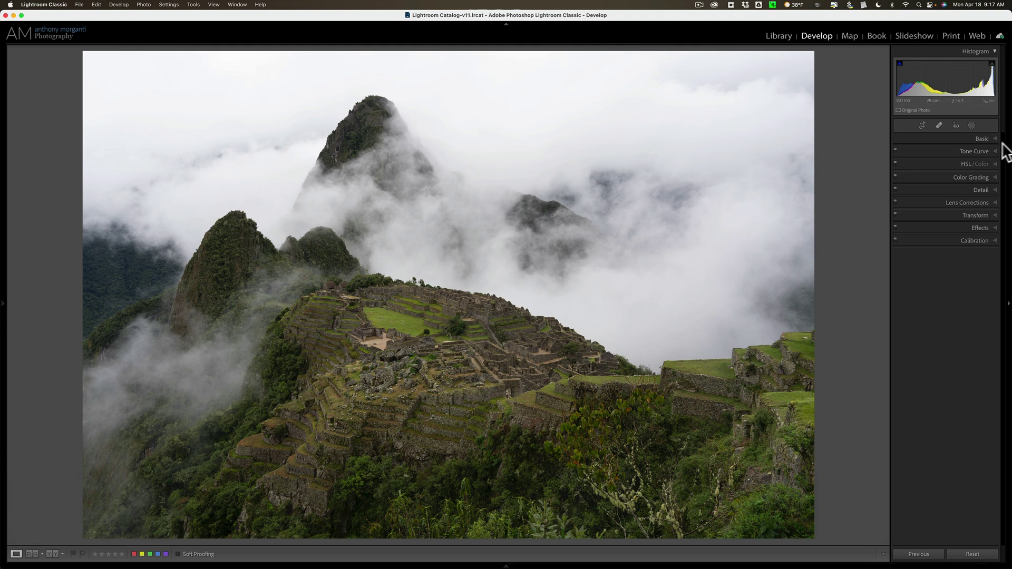
{"action": "left_click", "coordinate": [982, 138]}
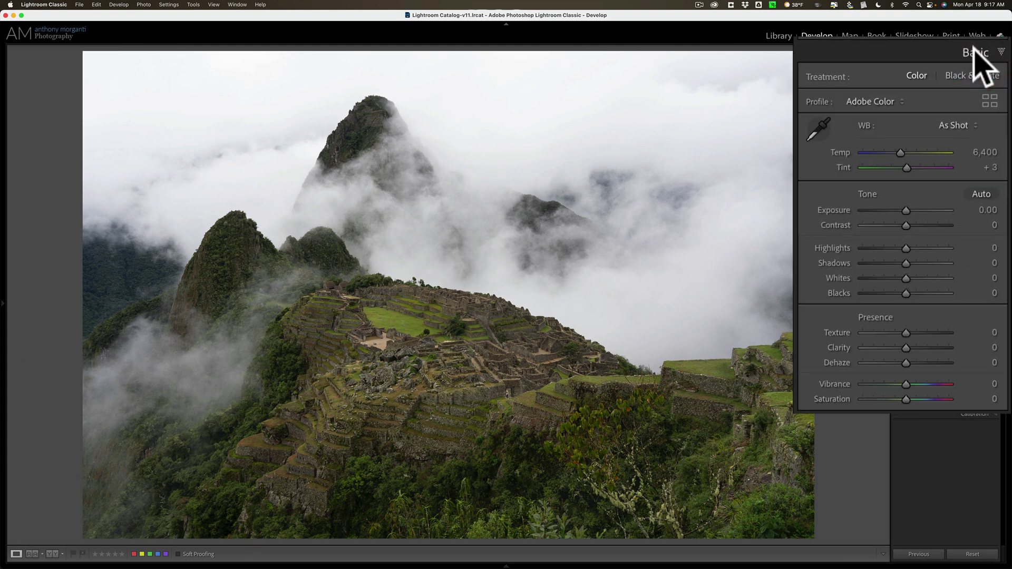
{"action": "left_click", "coordinate": [970, 73]}
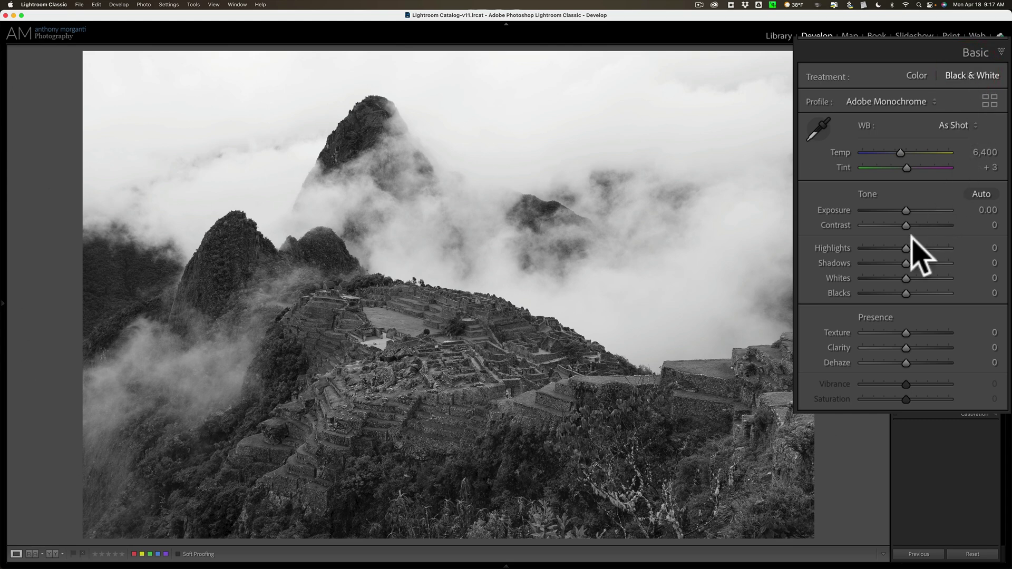
Set Highlights −100, Shadows +57, Whites +23, Blacks −61, Texture +17, Clarity +35, leaving Dehaze at 0
{"action": "mouse_move", "coordinate": [905, 246]}
{"action": "left_mouse_down"}
{"action": "mouse_move", "coordinate": [861, 246]}
{"action": "mouse_move", "coordinate": [930, 264]}
{"action": "left_mouse_up"}
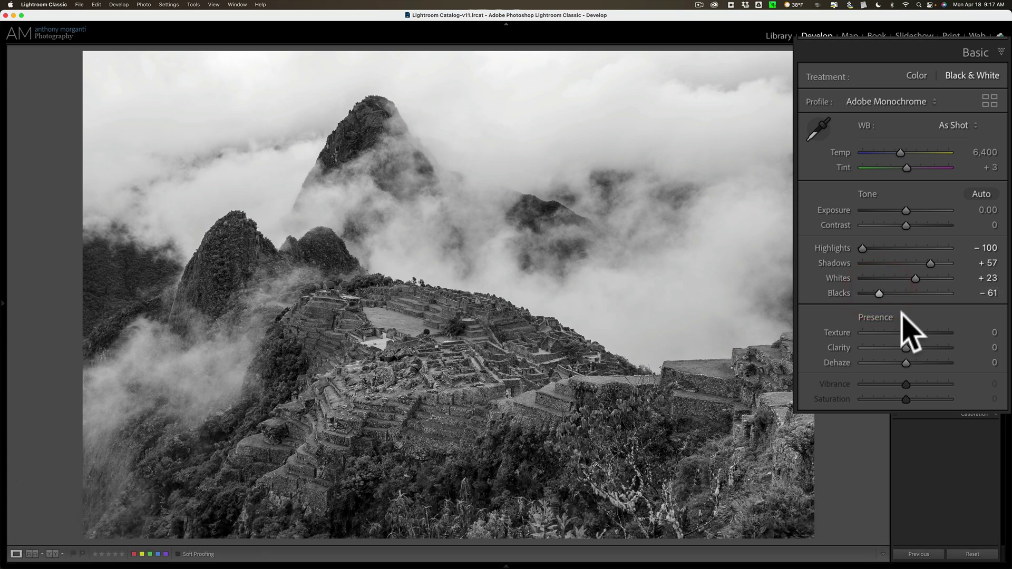
{"action": "left_click_drag", "start_coordinate": [906, 362], "coordinate": [916, 334]}
{"action": "double_click", "coordinate": [916, 363]}
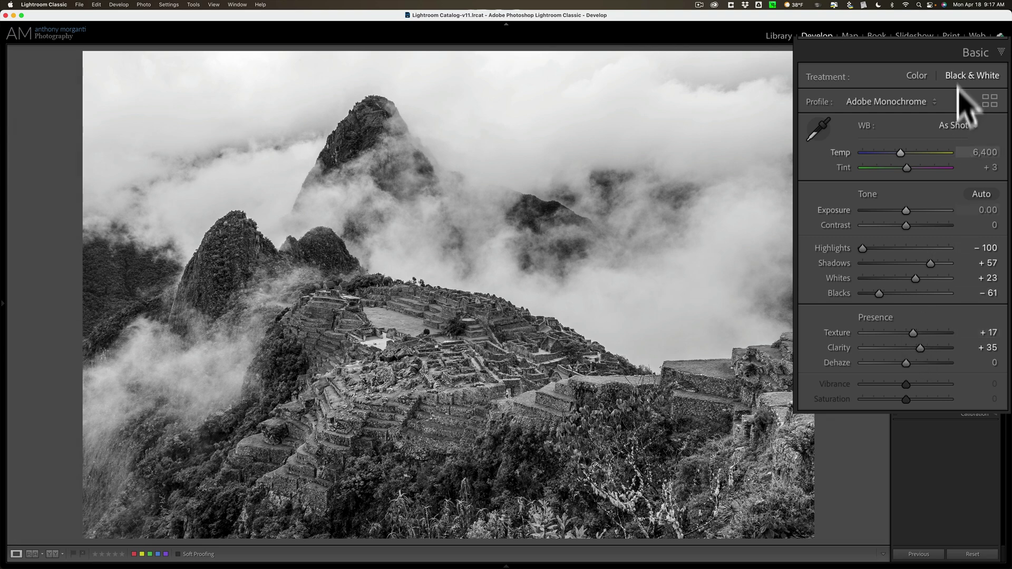
In the Black & White Mix, test an extreme Green value and reset it to 0
{"action": "left_click", "coordinate": [975, 52]}
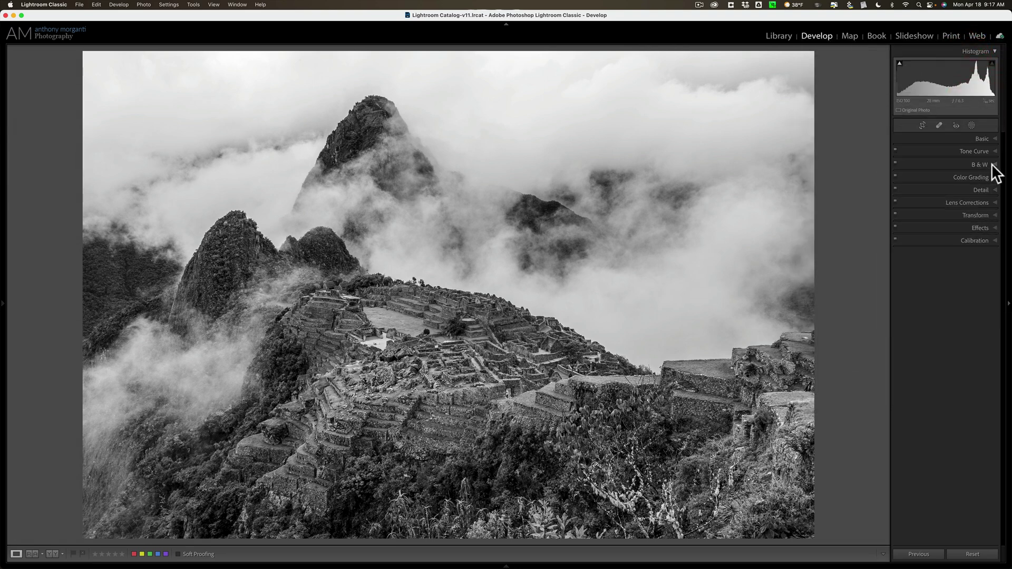
{"action": "left_click", "coordinate": [994, 167]}
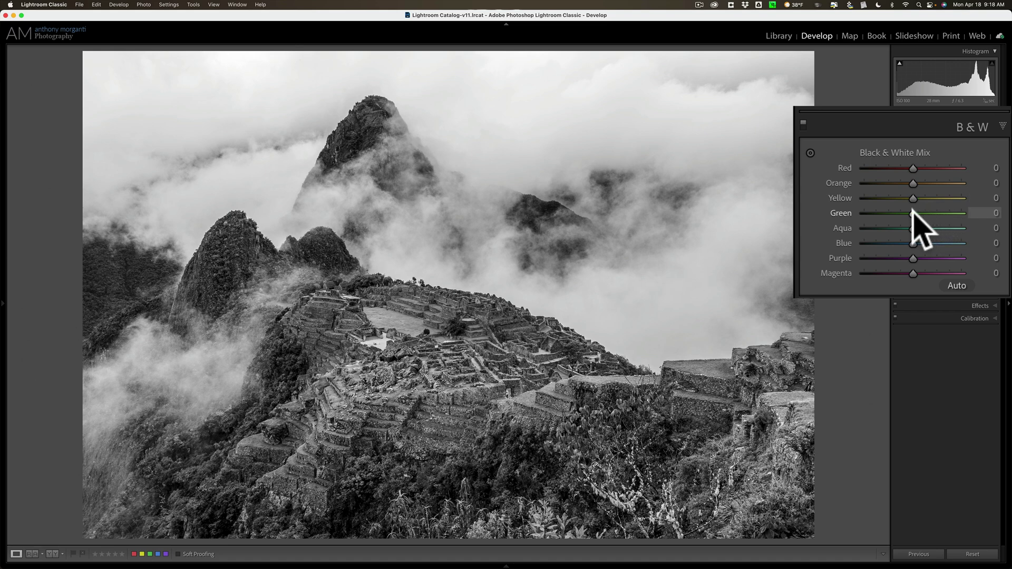
{"action": "left_click_drag", "start_coordinate": [914, 211], "coordinate": [817, 212]}
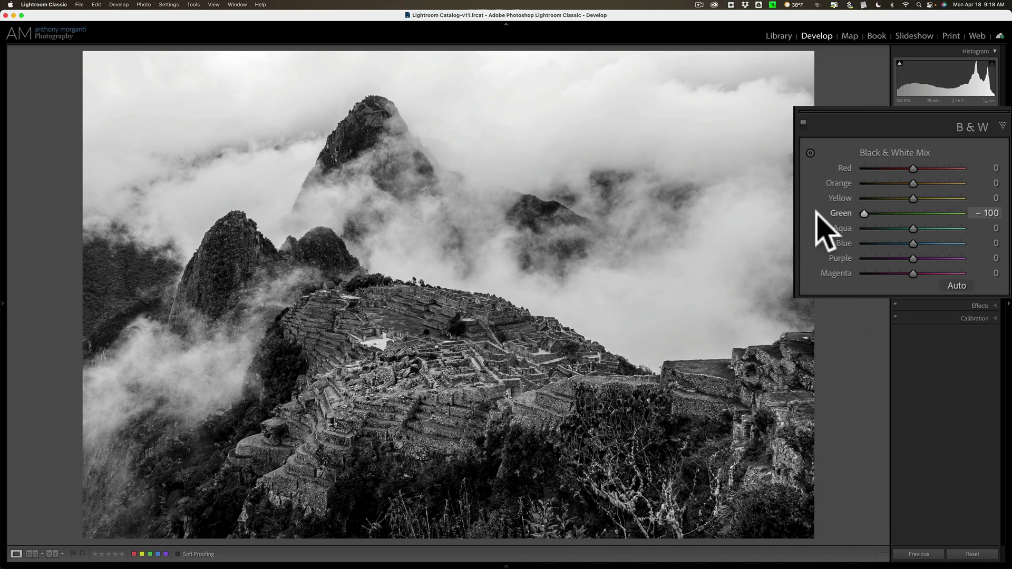
{"action": "double_click", "coordinate": [907, 213]}
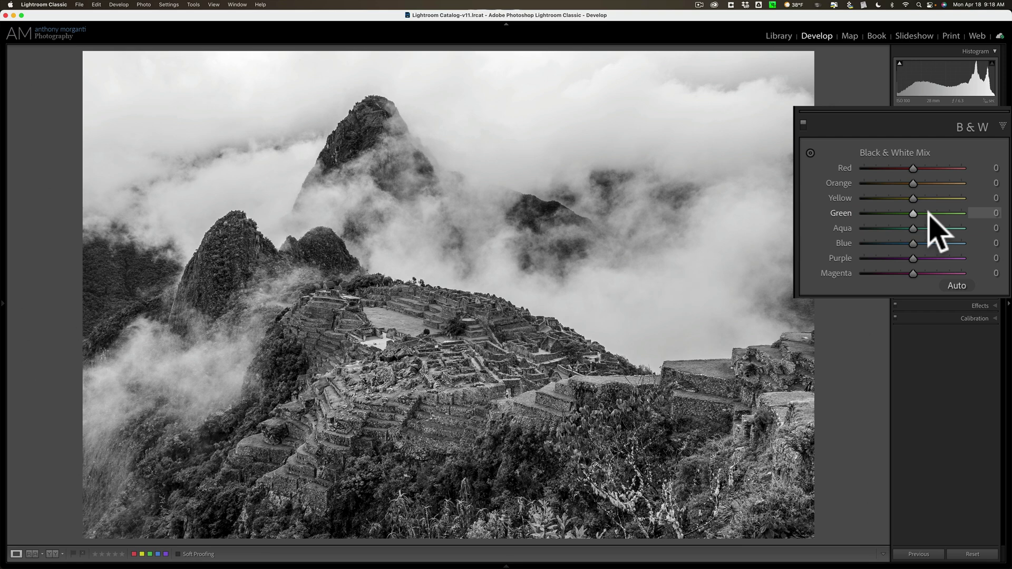
Set the B&W mix to Orange −19, Yellow +27, Green −44 and Blue −50
{"action": "left_click_drag", "start_coordinate": [915, 199], "coordinate": [891, 213]}
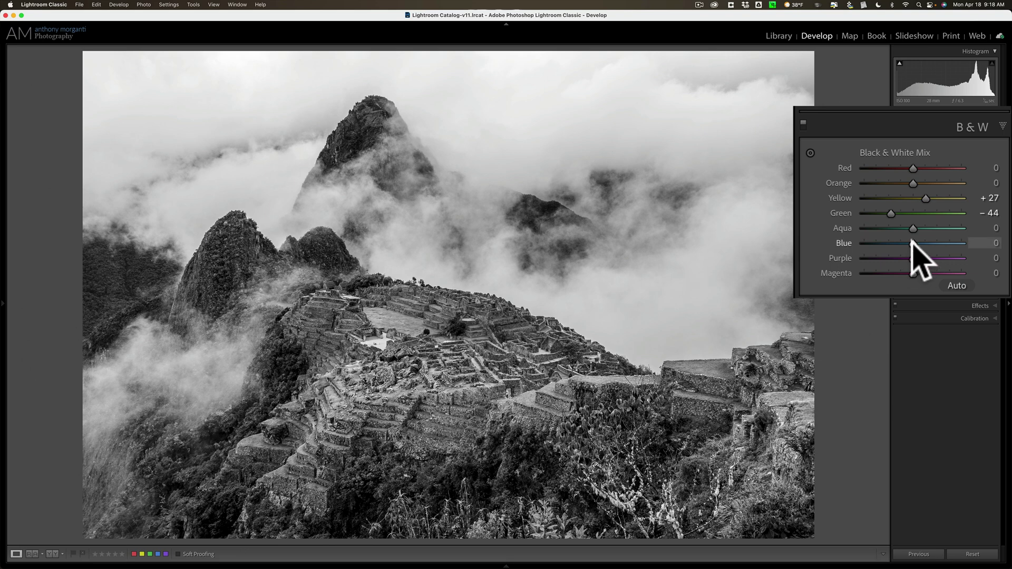
{"action": "left_click_drag", "start_coordinate": [927, 245], "coordinate": [889, 244]}
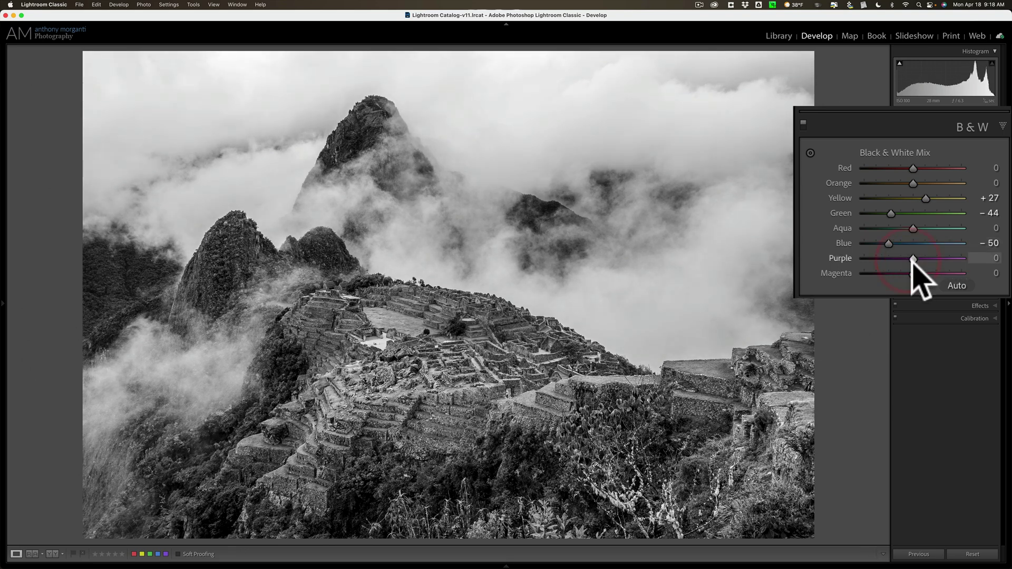
{"action": "mouse_move", "coordinate": [908, 183]}
{"action": "left_mouse_down"}
{"action": "mouse_move", "coordinate": [934, 182]}
{"action": "mouse_move", "coordinate": [903, 183]}
{"action": "left_mouse_up"}
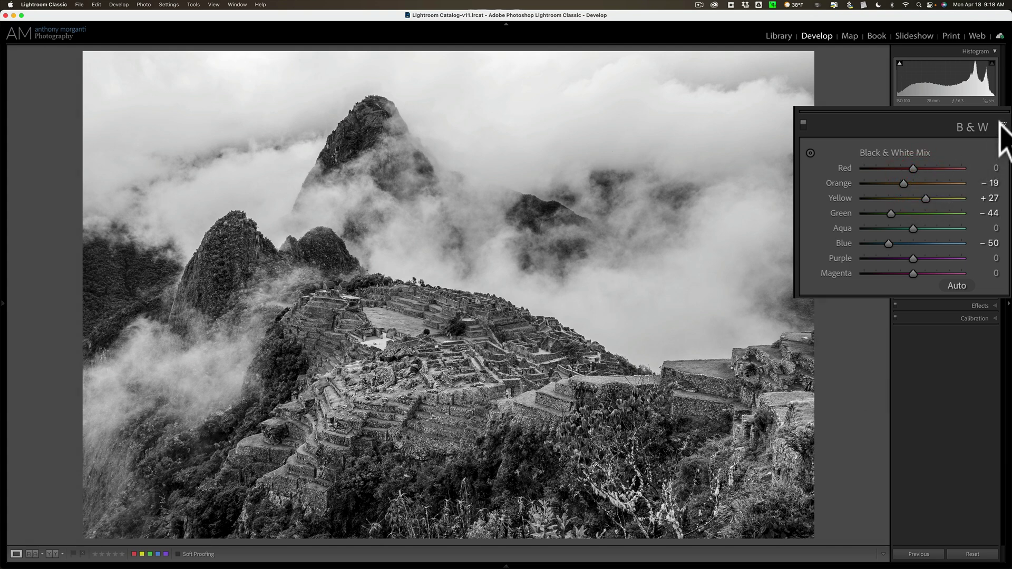
{"action": "left_click", "coordinate": [989, 165]}
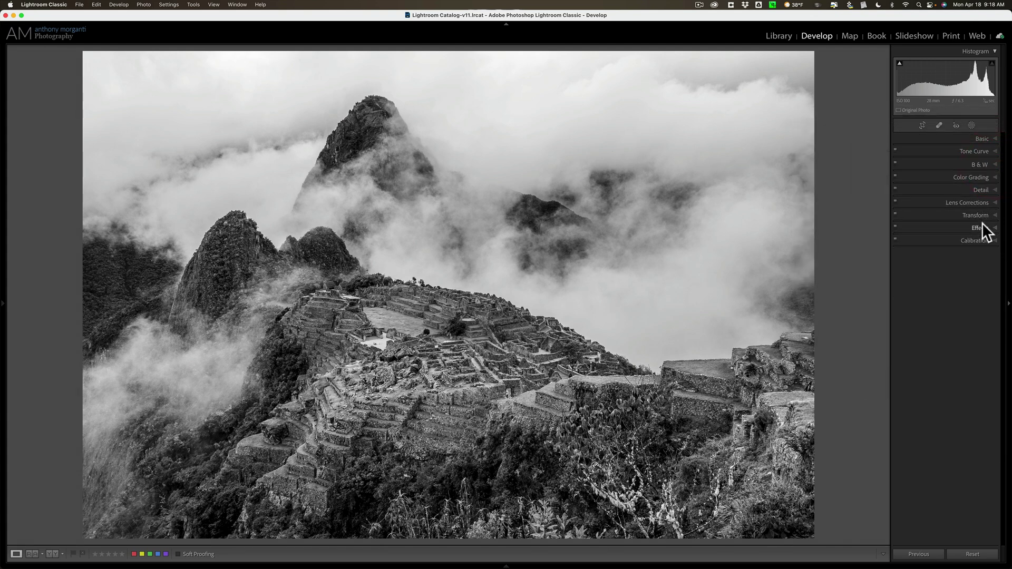
{"action": "left_click", "coordinate": [982, 226]}
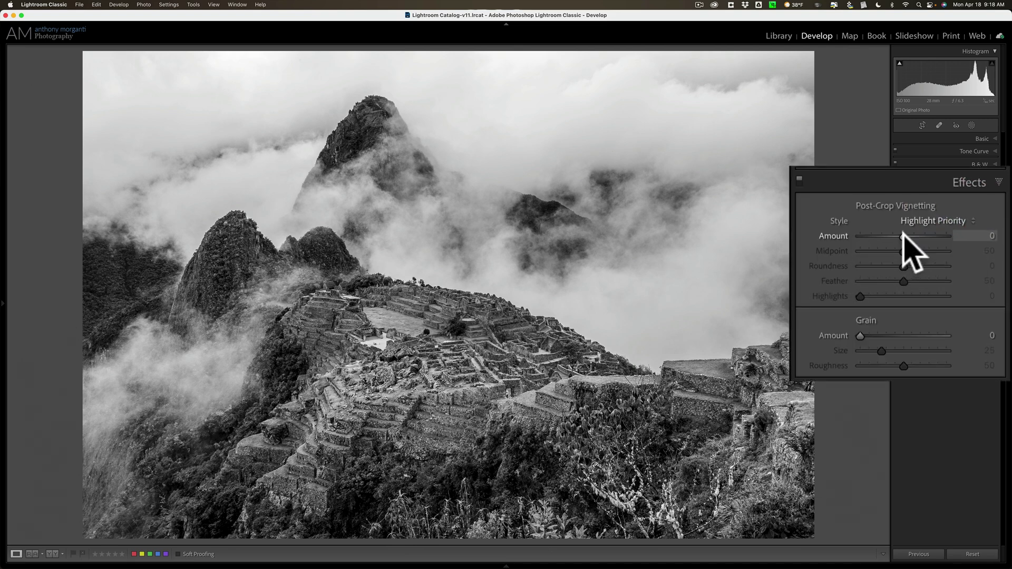
{"action": "left_click", "coordinate": [965, 182]}
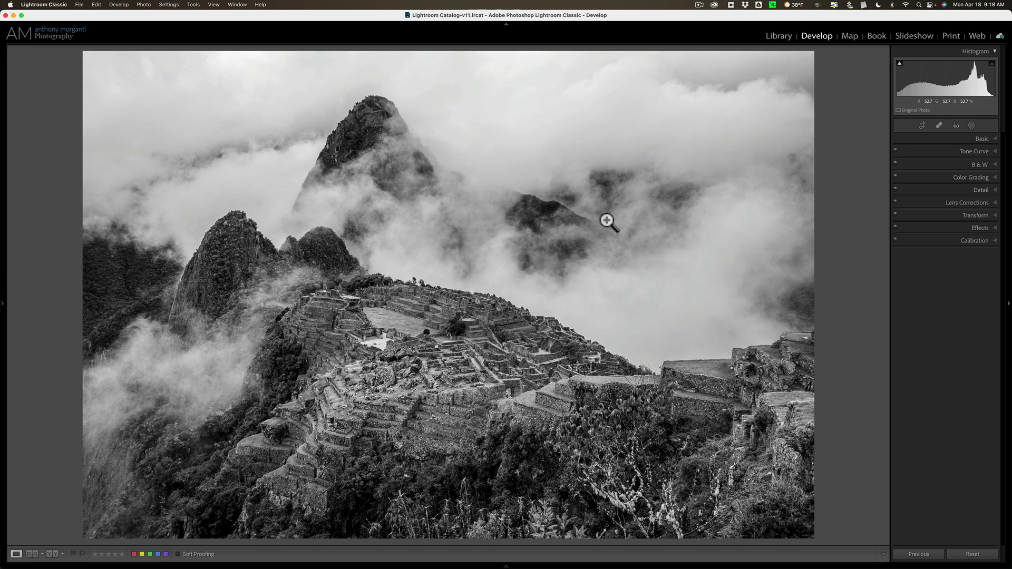
Show the filmstrip and alternate between the colour original and the black-and-white copy
{"action": "key", "text": "F6"}
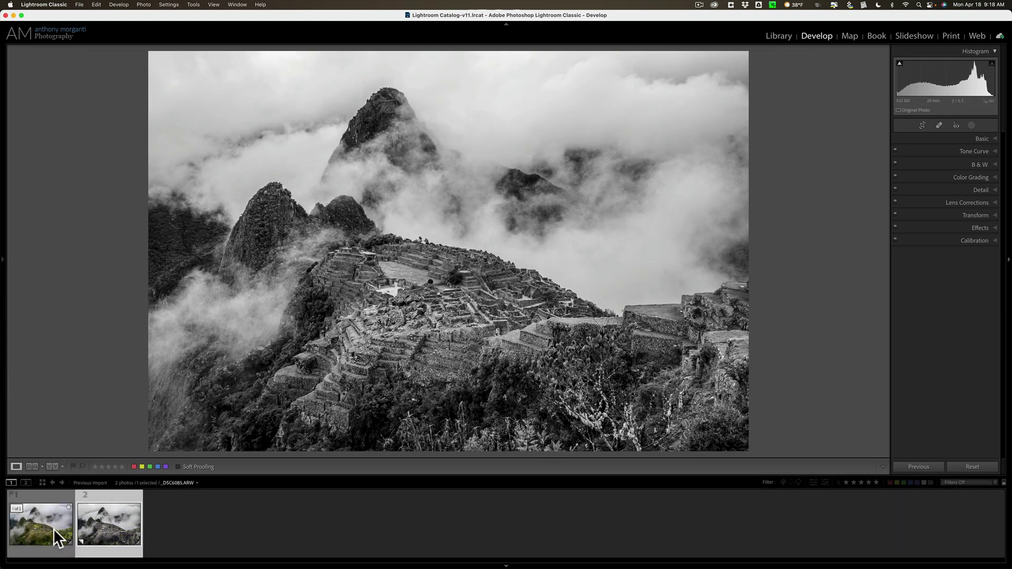
{"action": "left_click", "coordinate": [52, 530]}
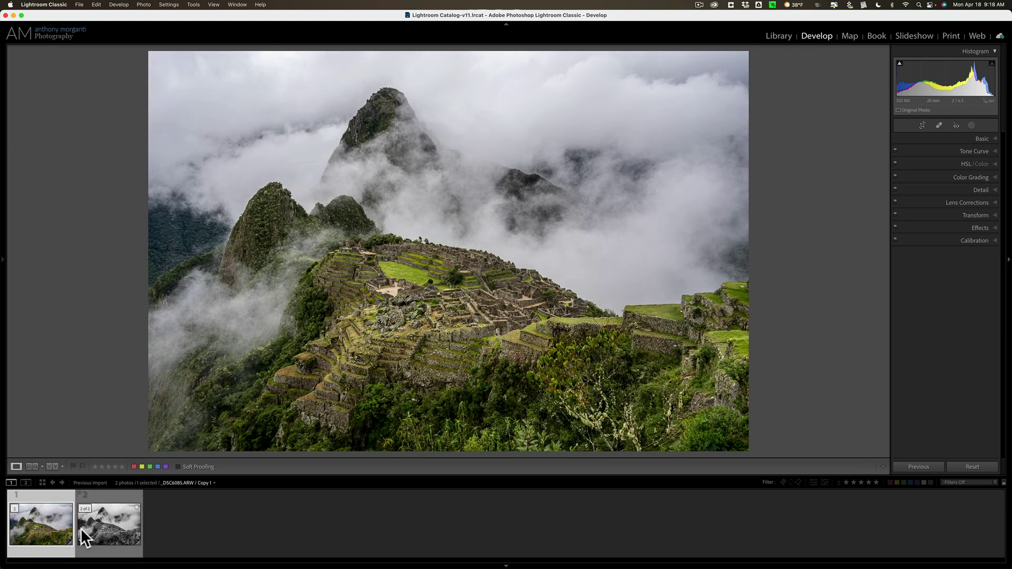
{"action": "left_click", "coordinate": [103, 528]}
{"action": "left_click", "coordinate": [46, 527]}
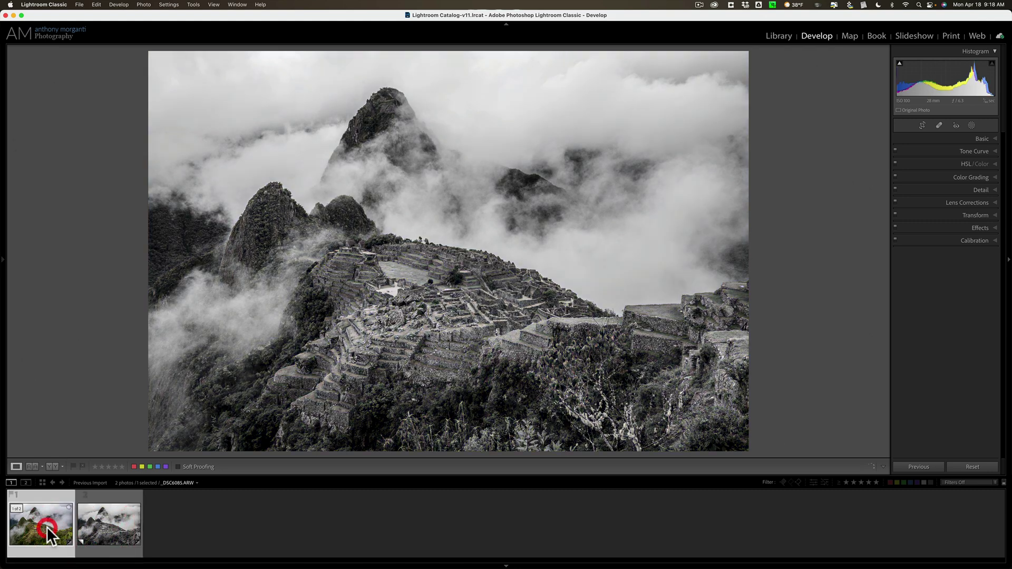
{"action": "left_click", "coordinate": [130, 526]}
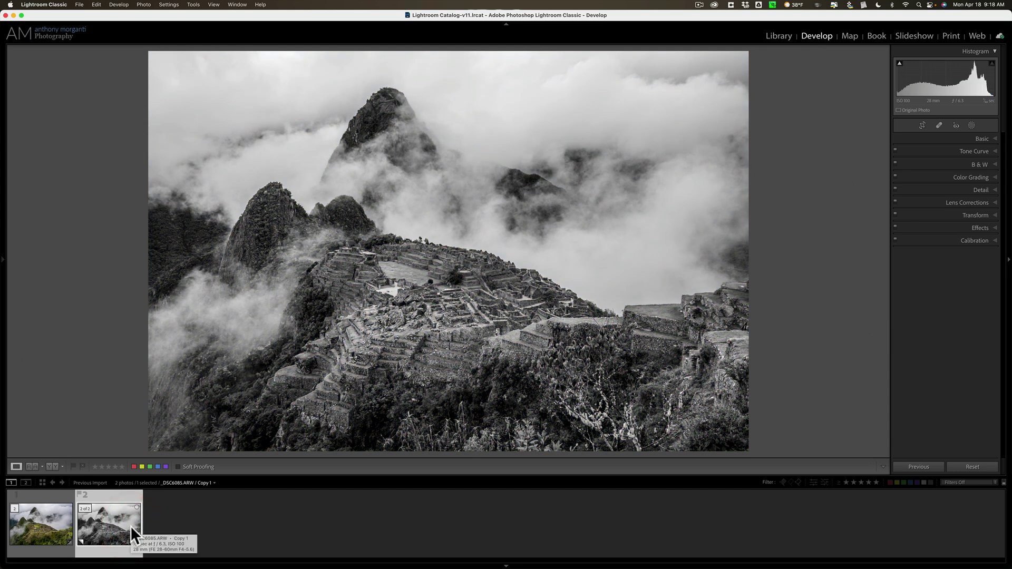
{"action": "left_click", "coordinate": [55, 518]}
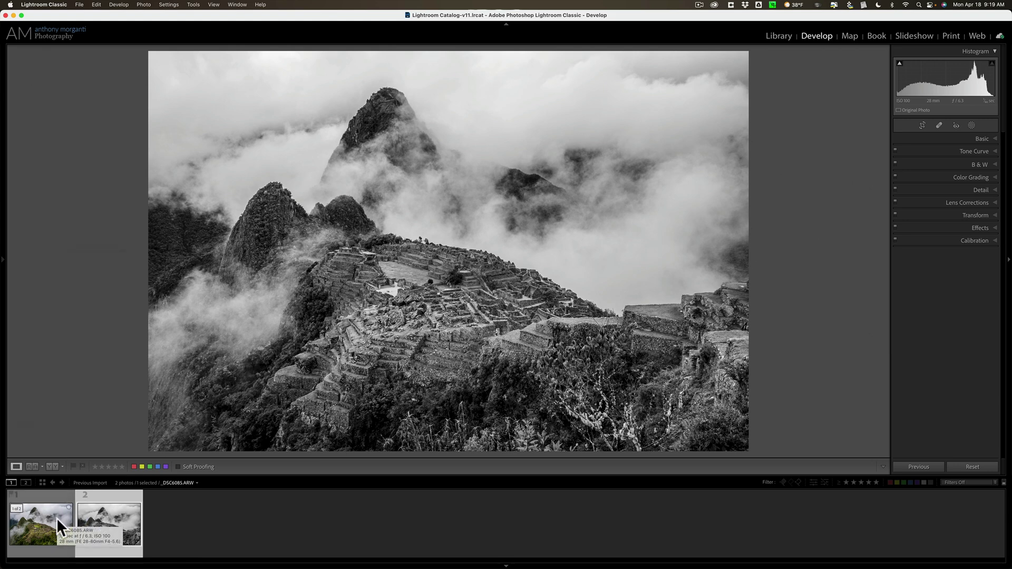
{"action": "left_click", "coordinate": [56, 517]}
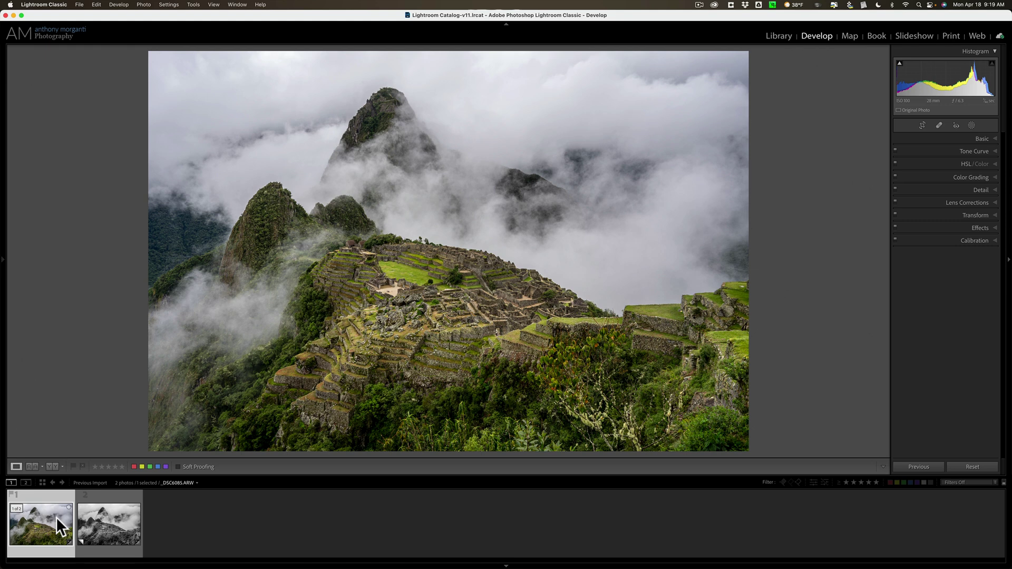
Check the original's Before view, then display the black-and-white copy
{"action": "key", "text": "backslash"}
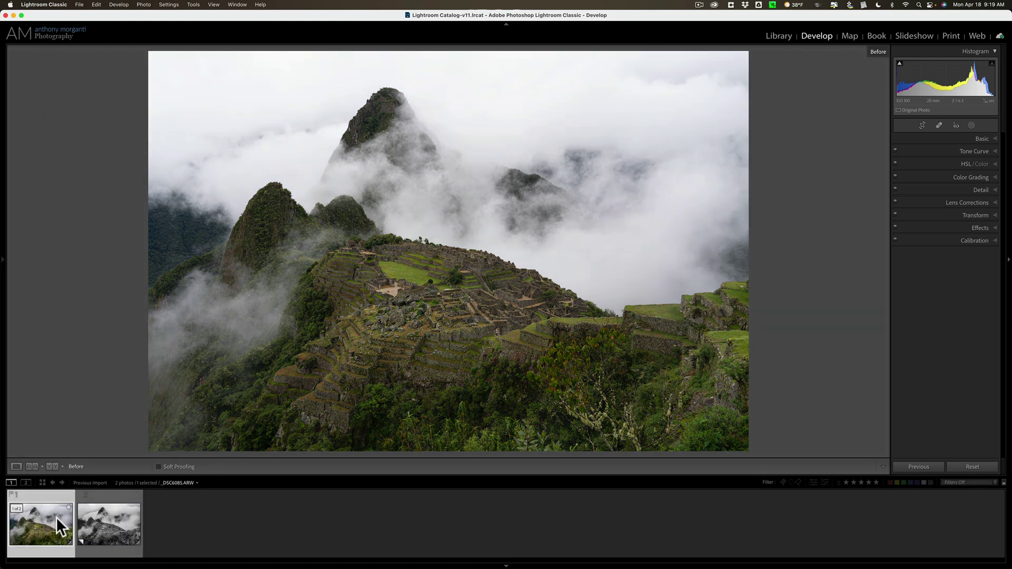
{"action": "key", "text": "backslash"}
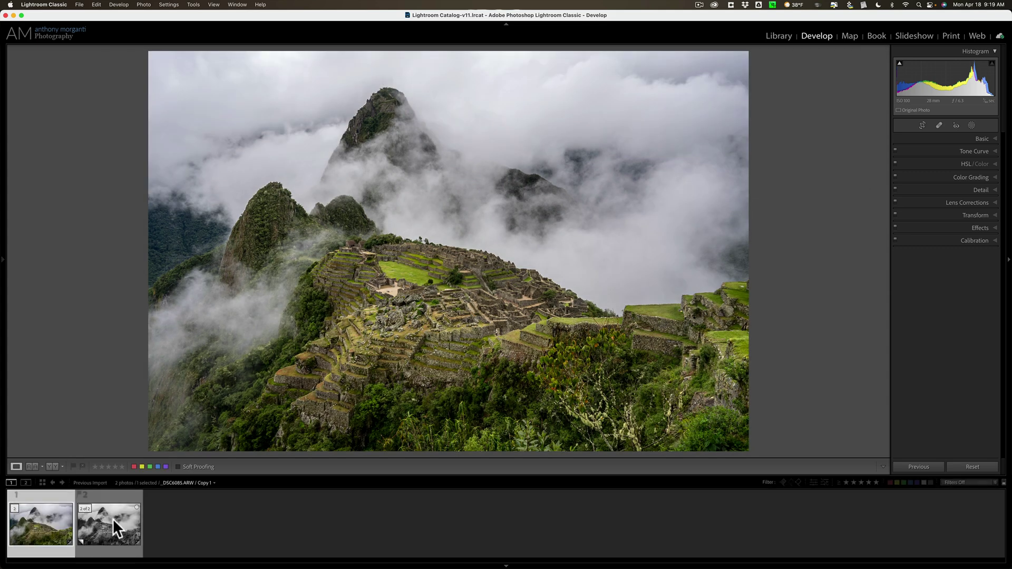
{"action": "left_click", "coordinate": [113, 519]}
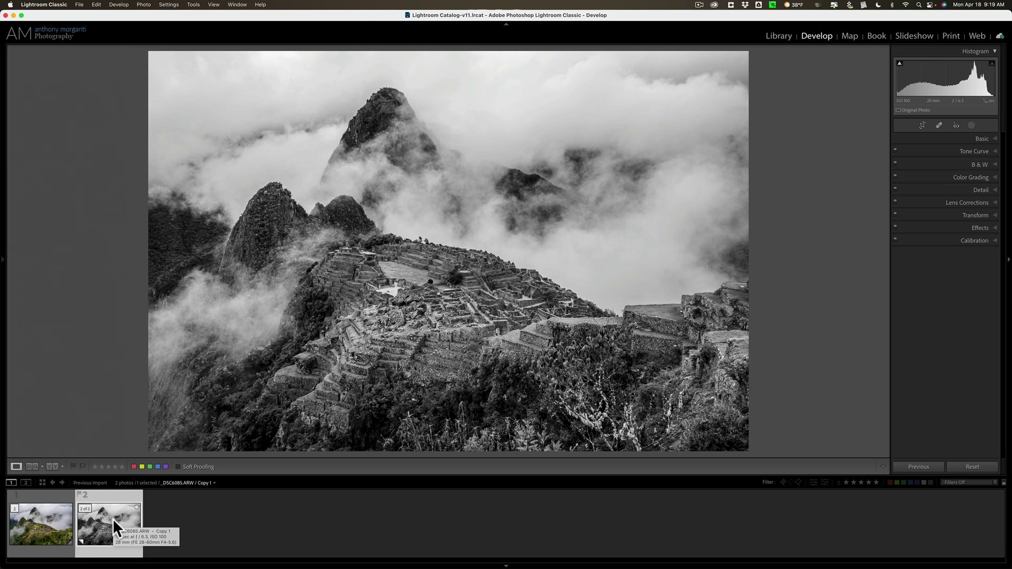
{"action": "key", "text": "super+Tab"}
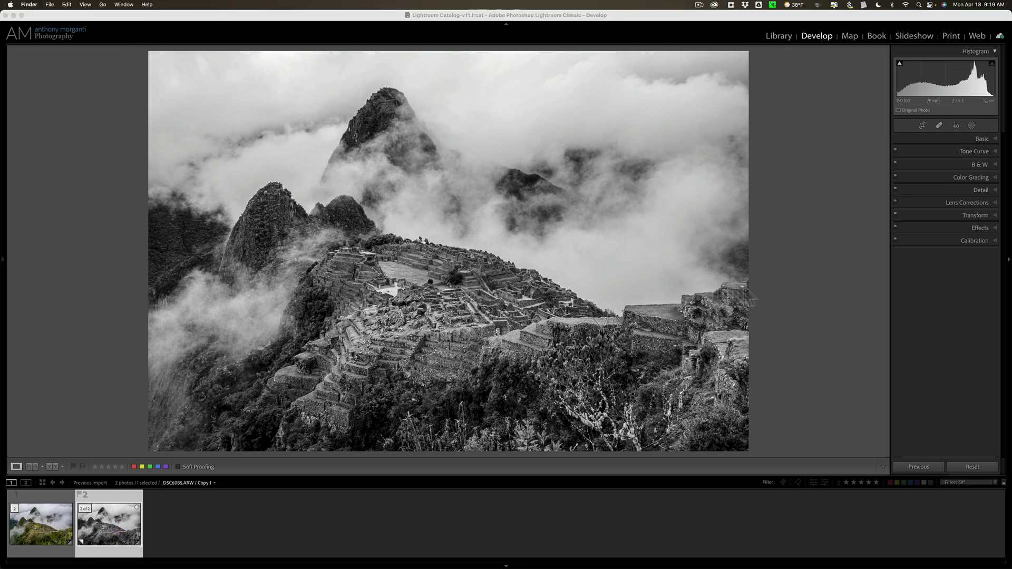